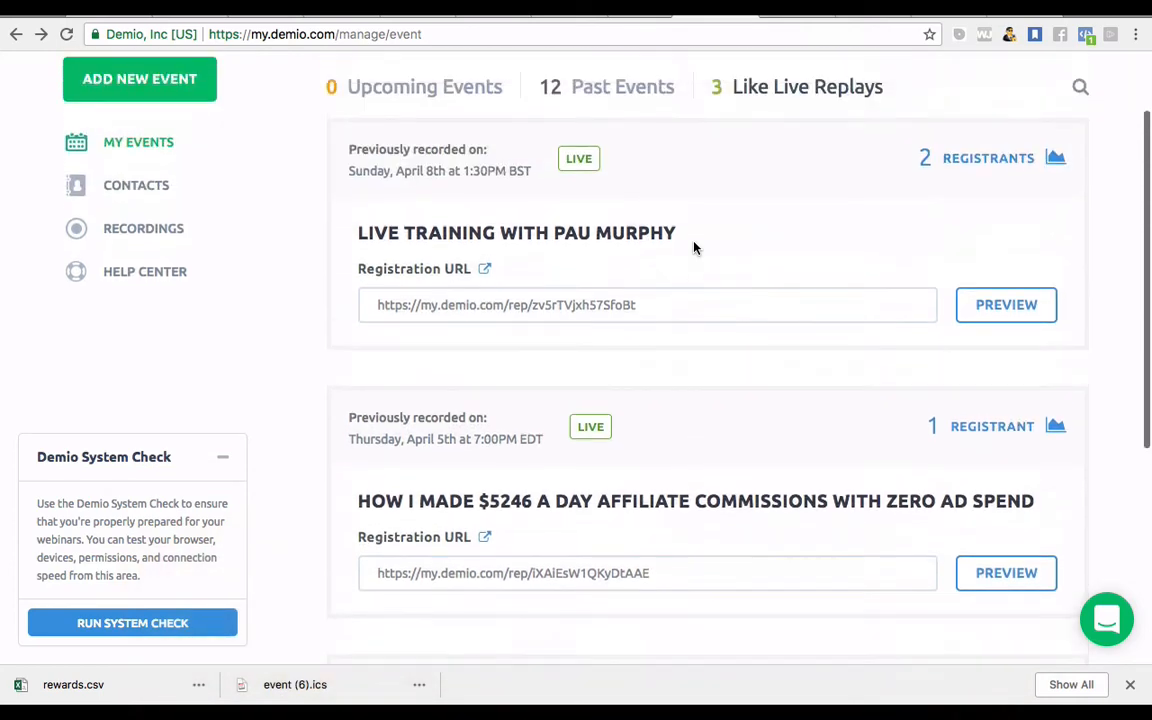
{"action": "scroll", "coordinate": [690, 270], "scroll_direction": "down", "scroll_amount": 3}
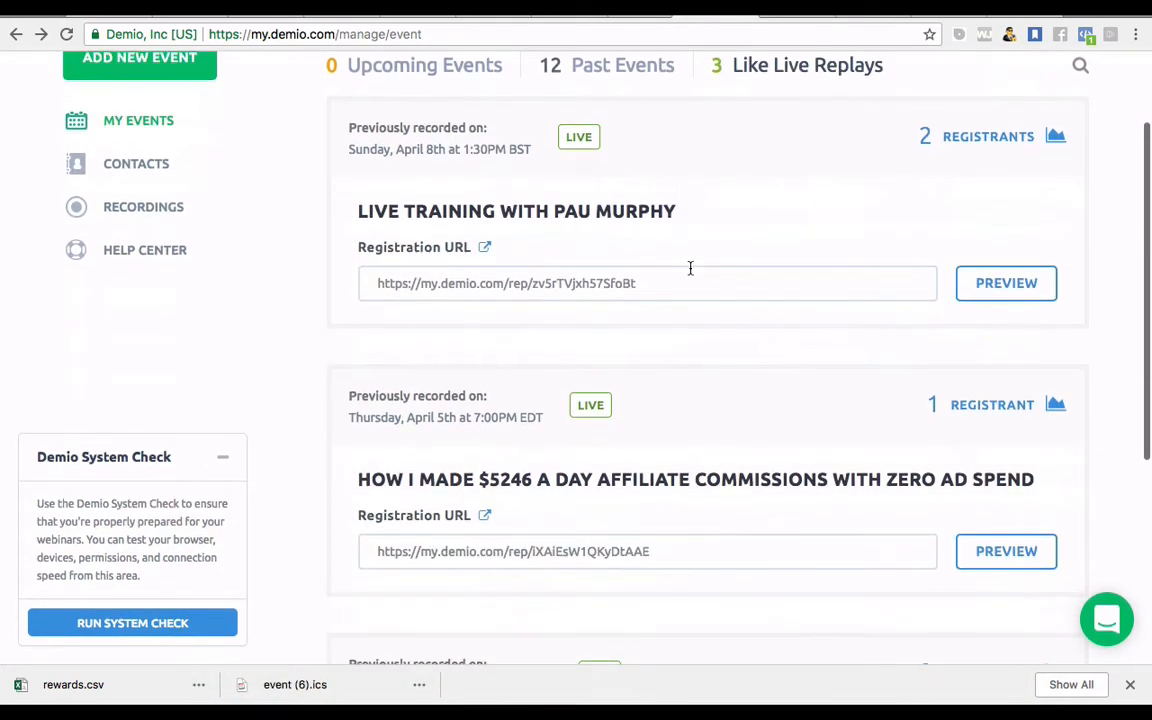
{"action": "scroll", "coordinate": [689, 272], "scroll_direction": "up", "scroll_amount": 3}
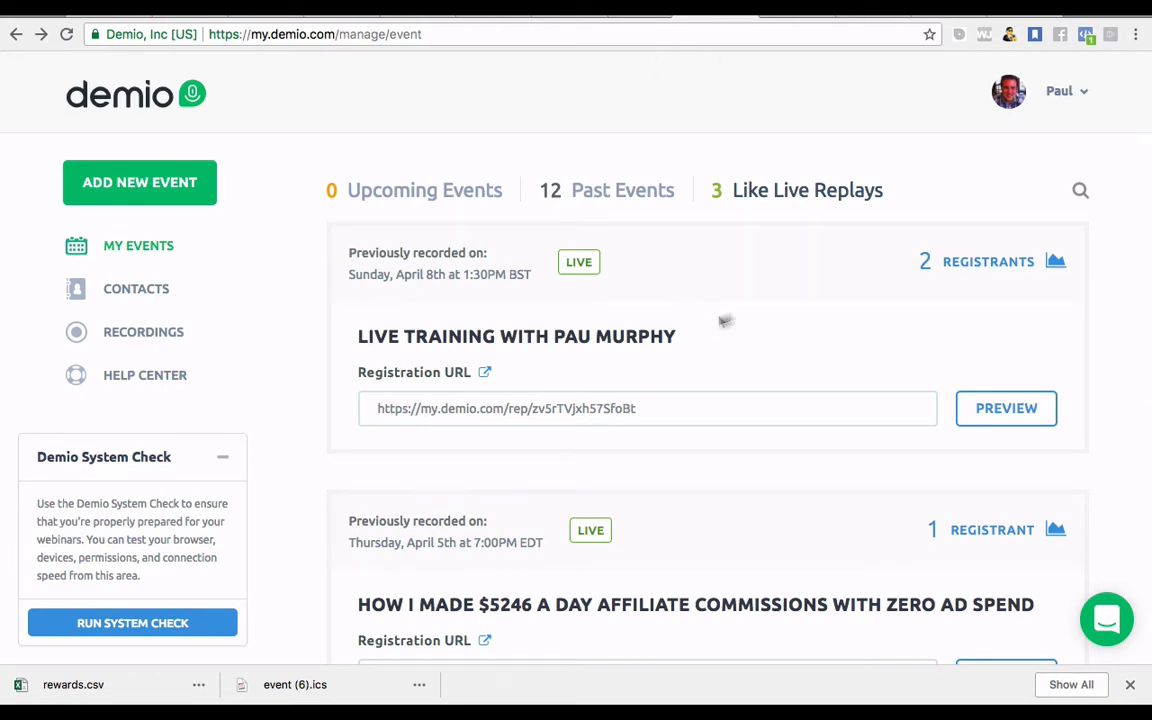
{"action": "scroll", "coordinate": [949, 407], "scroll_direction": "down", "scroll_amount": 1}
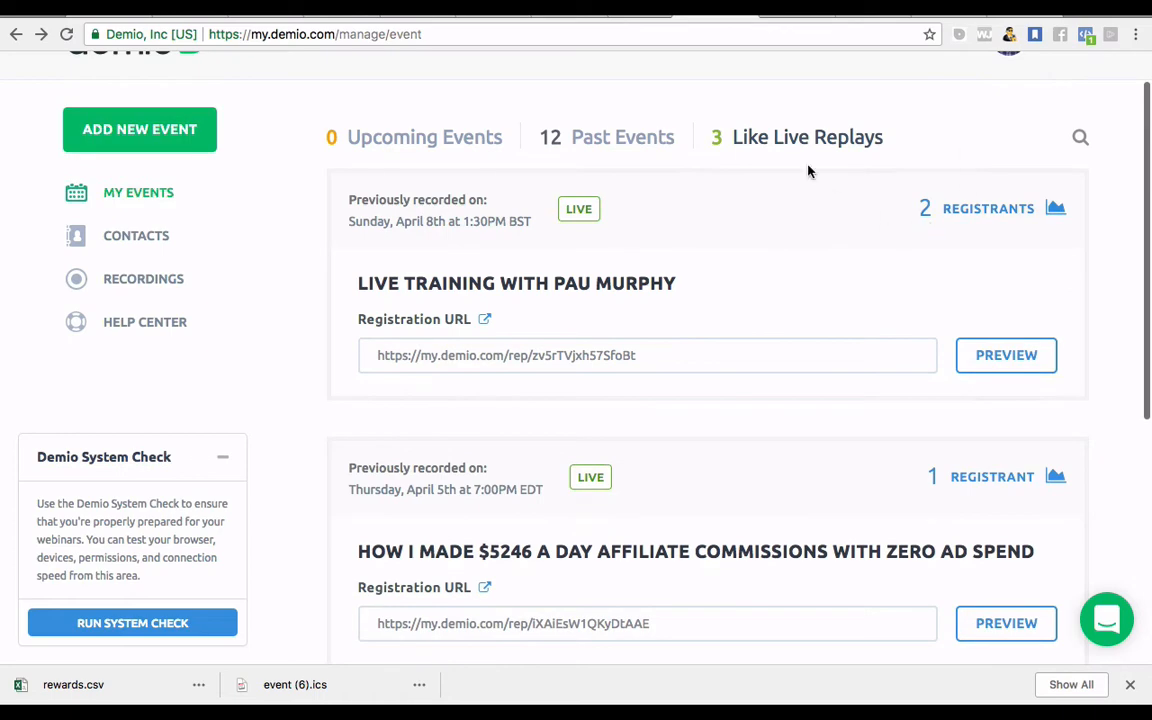
{"action": "scroll", "coordinate": [808, 171], "scroll_direction": "up", "scroll_amount": 1}
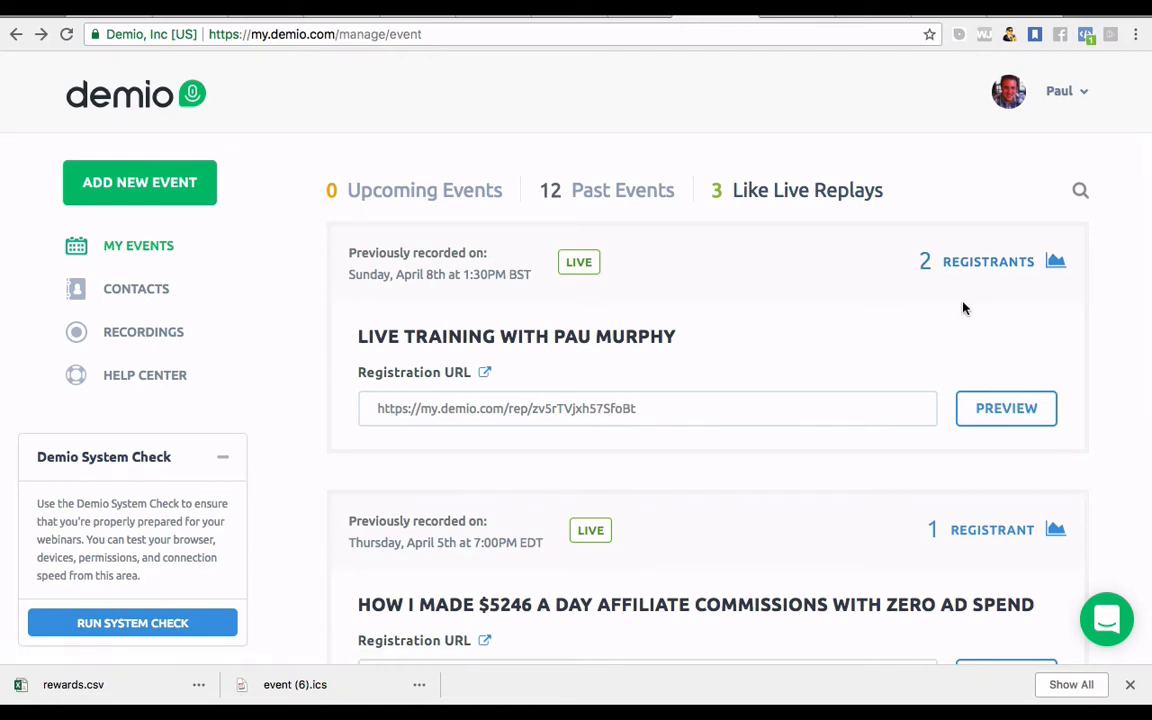
{"action": "scroll", "coordinate": [730, 213], "scroll_direction": "down", "scroll_amount": 1}
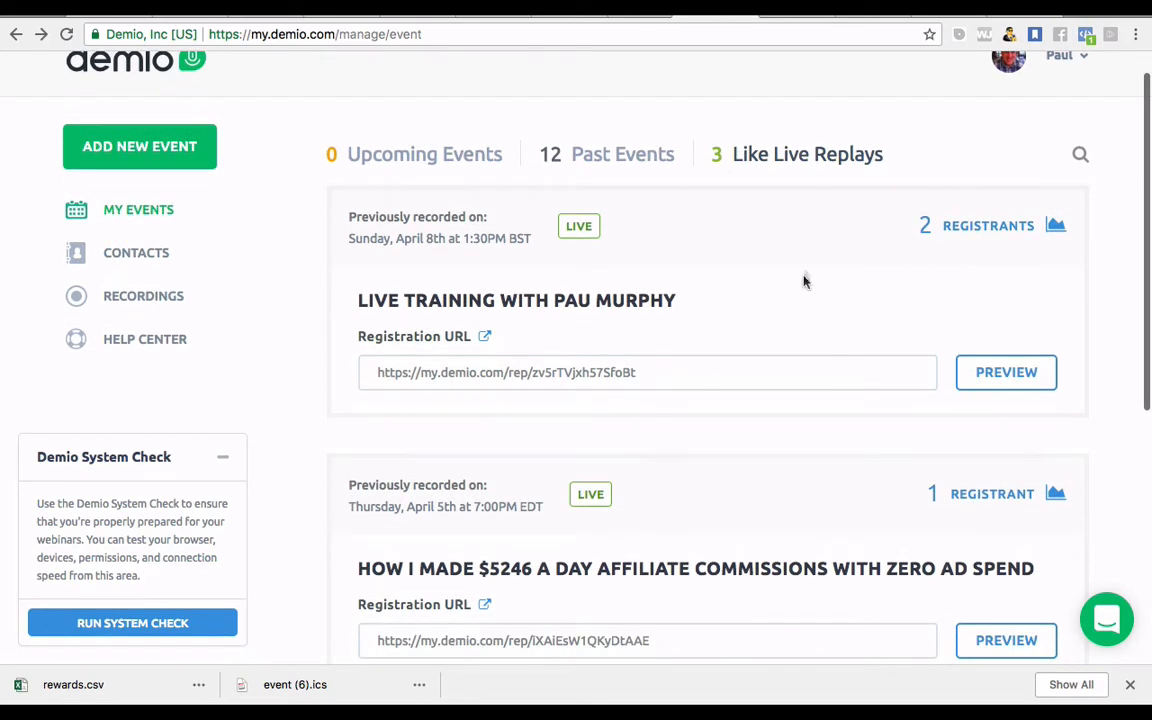
{"action": "scroll", "coordinate": [805, 283], "scroll_direction": "up", "scroll_amount": 1}
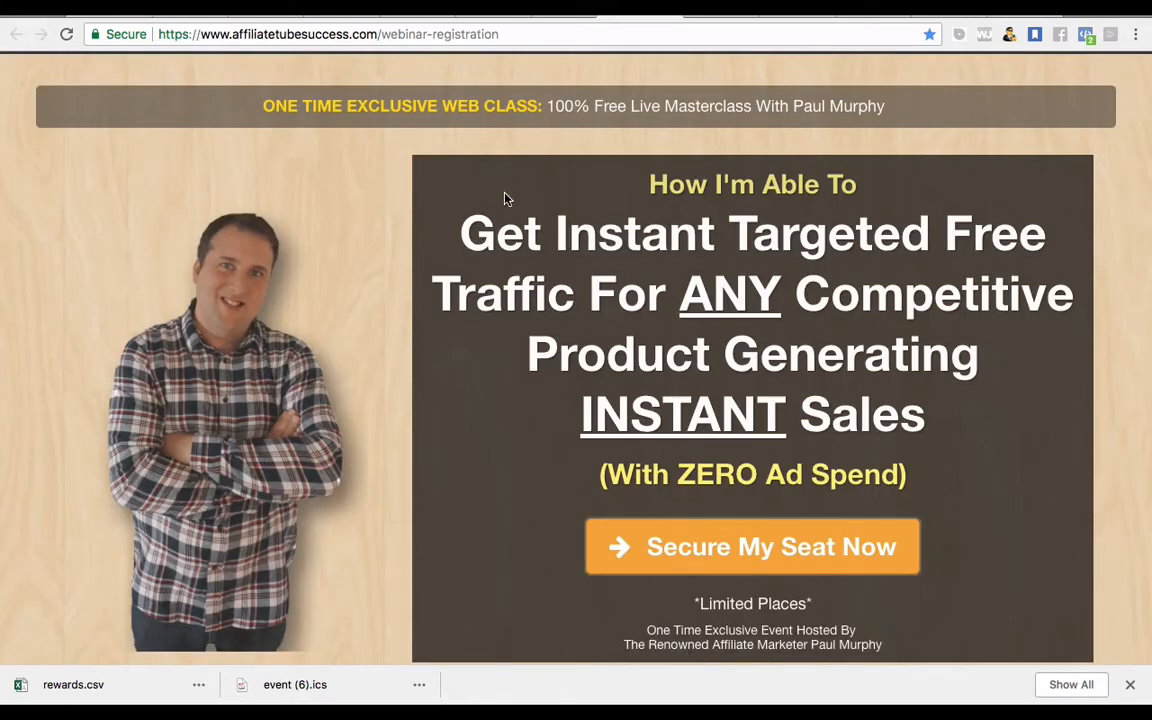
Switch to the webinar registration page, open its Secure My Seat Now sign-up form and submit it with the prefilled name and e-mail.
{"action": "scroll", "coordinate": [503, 198], "scroll_direction": "down", "scroll_amount": 10}
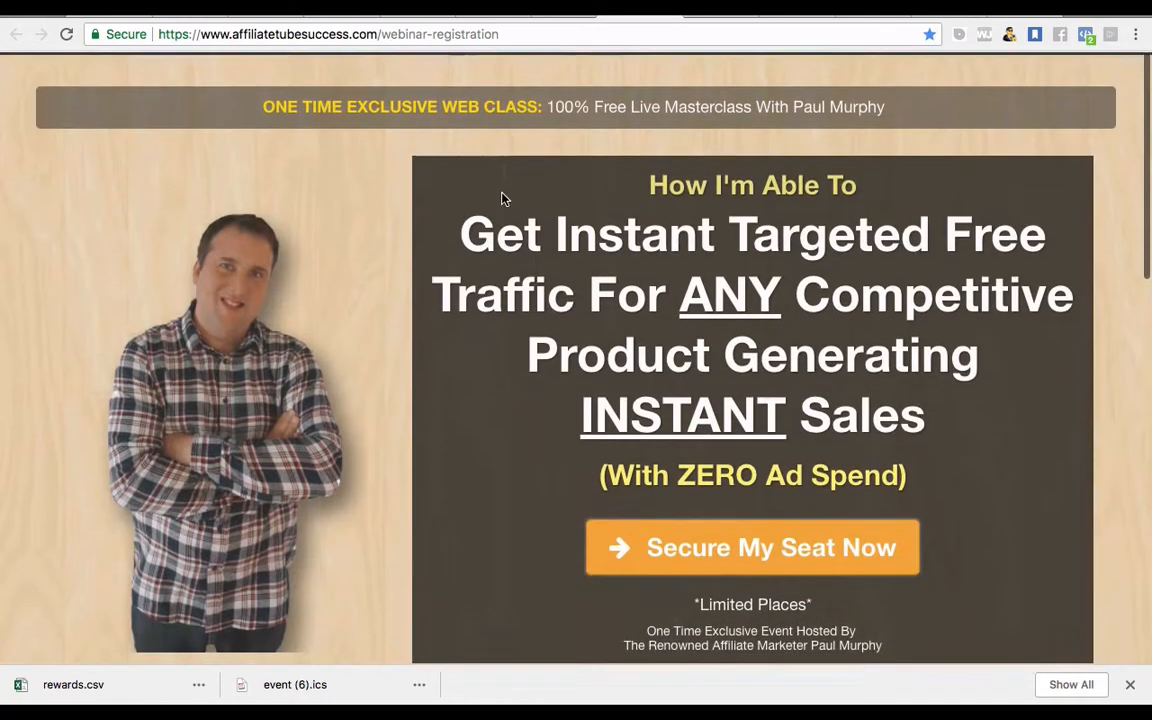
{"action": "scroll", "coordinate": [787, 507], "scroll_direction": "down", "scroll_amount": 2}
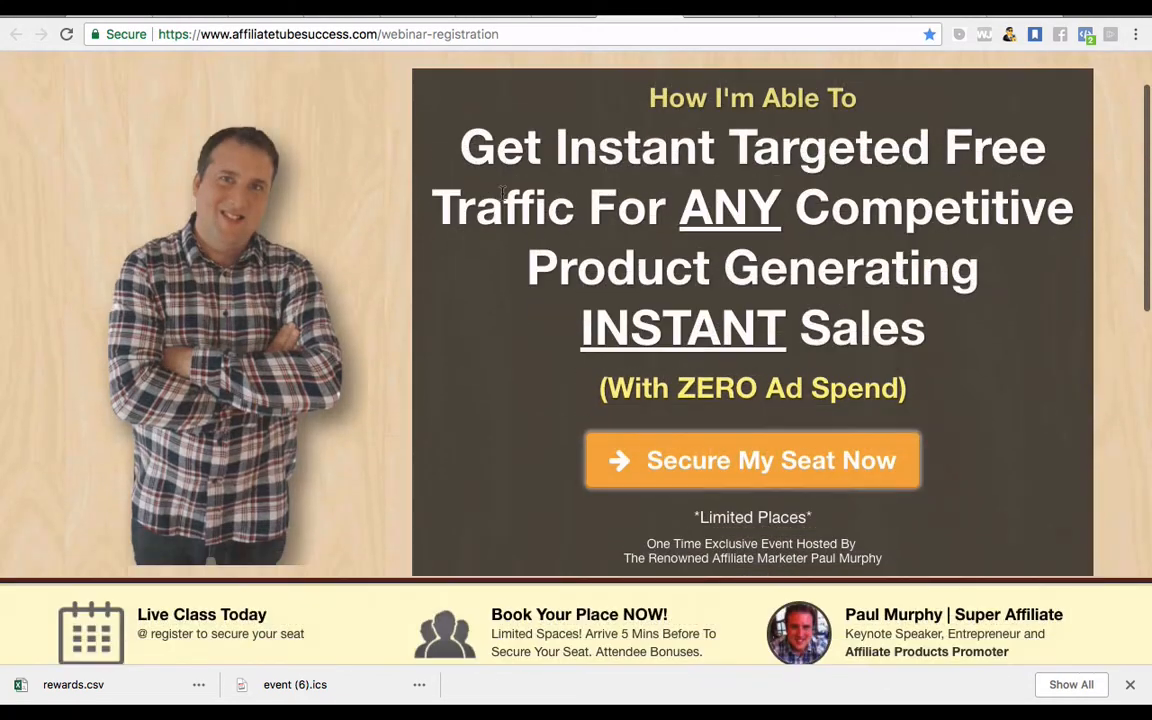
{"action": "left_click", "coordinate": [772, 464]}
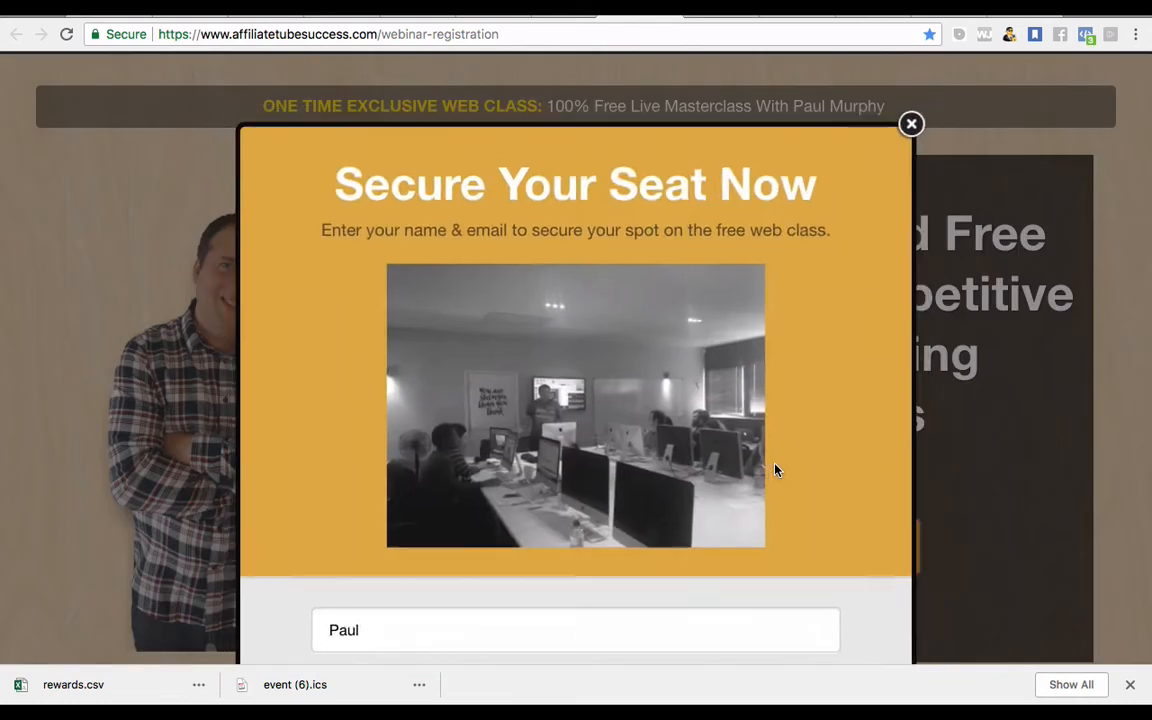
{"action": "scroll", "coordinate": [624, 440], "scroll_direction": "down", "scroll_amount": 5}
{"action": "scroll", "coordinate": [572, 400], "scroll_direction": "up", "scroll_amount": 5}
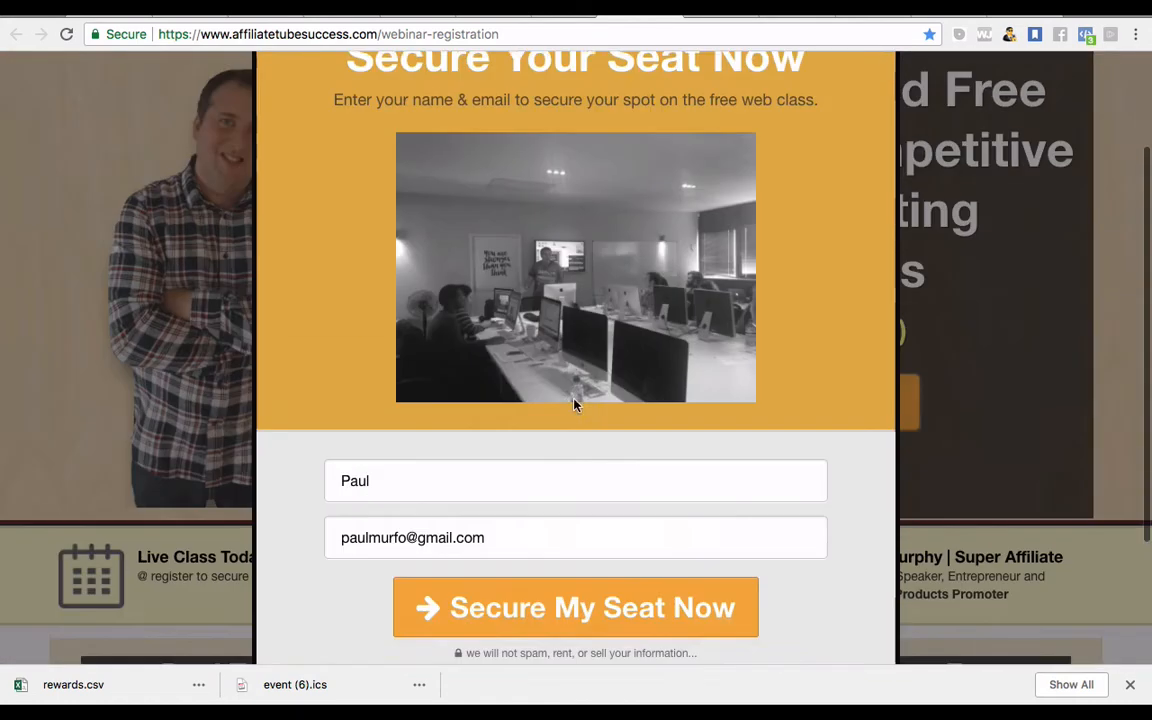
{"action": "scroll", "coordinate": [575, 404], "scroll_direction": "down", "scroll_amount": 3}
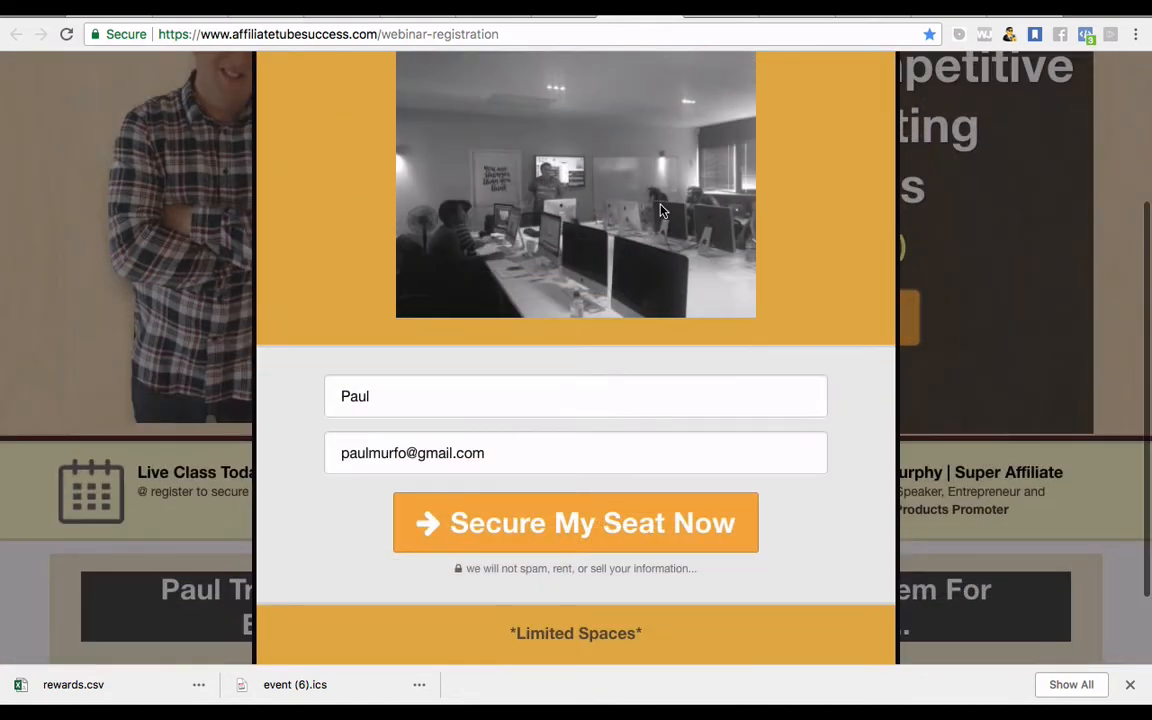
{"action": "scroll", "coordinate": [573, 399], "scroll_direction": "down", "scroll_amount": 1}
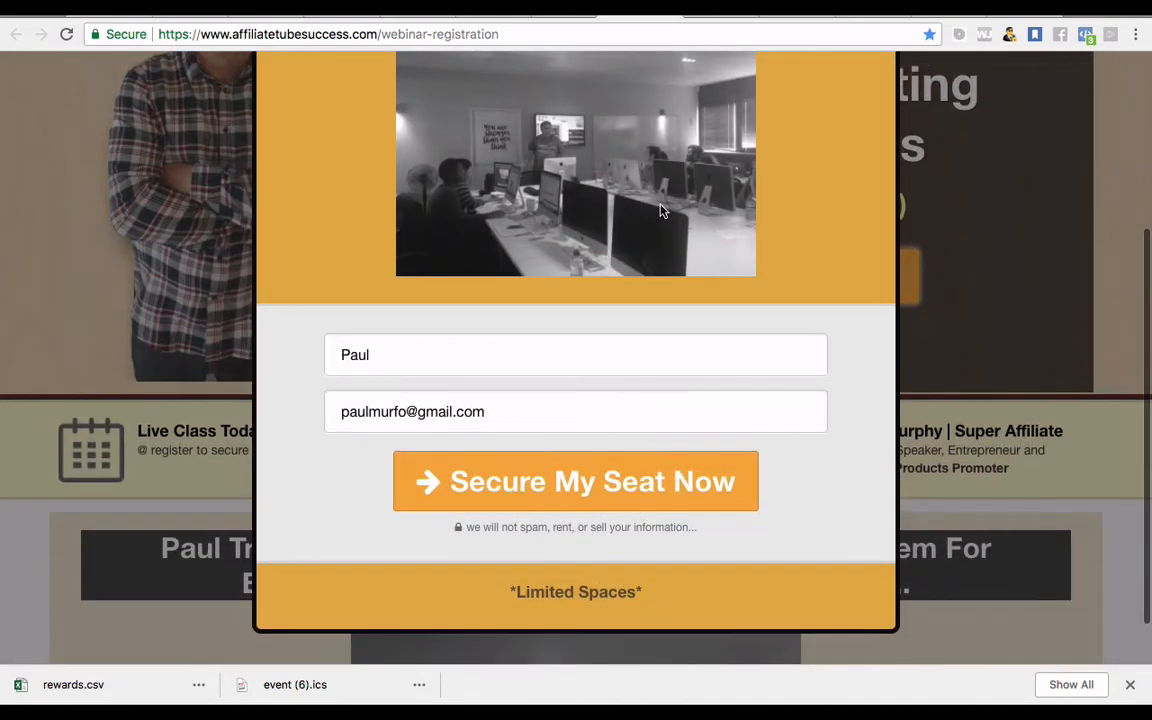
{"action": "left_click", "coordinate": [628, 488]}
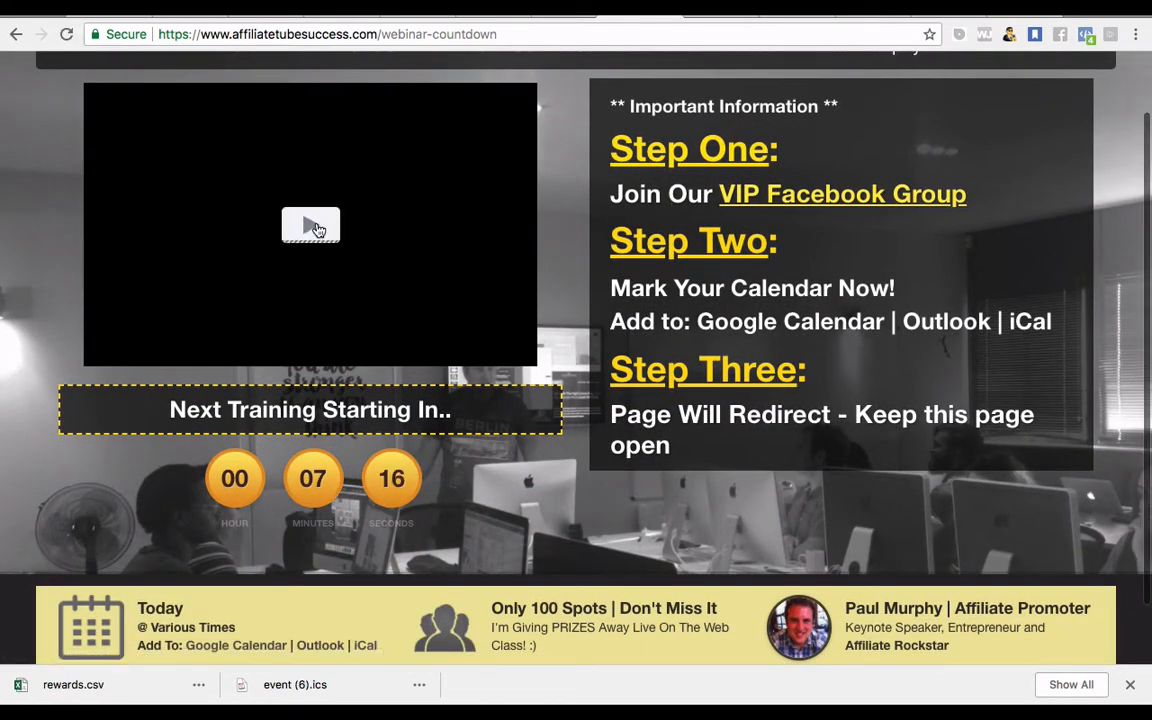
Look over the webinar countdown page, including its video, countdown timer and three instruction steps.
{"action": "scroll", "coordinate": [660, 415], "scroll_direction": "down", "scroll_amount": 1}
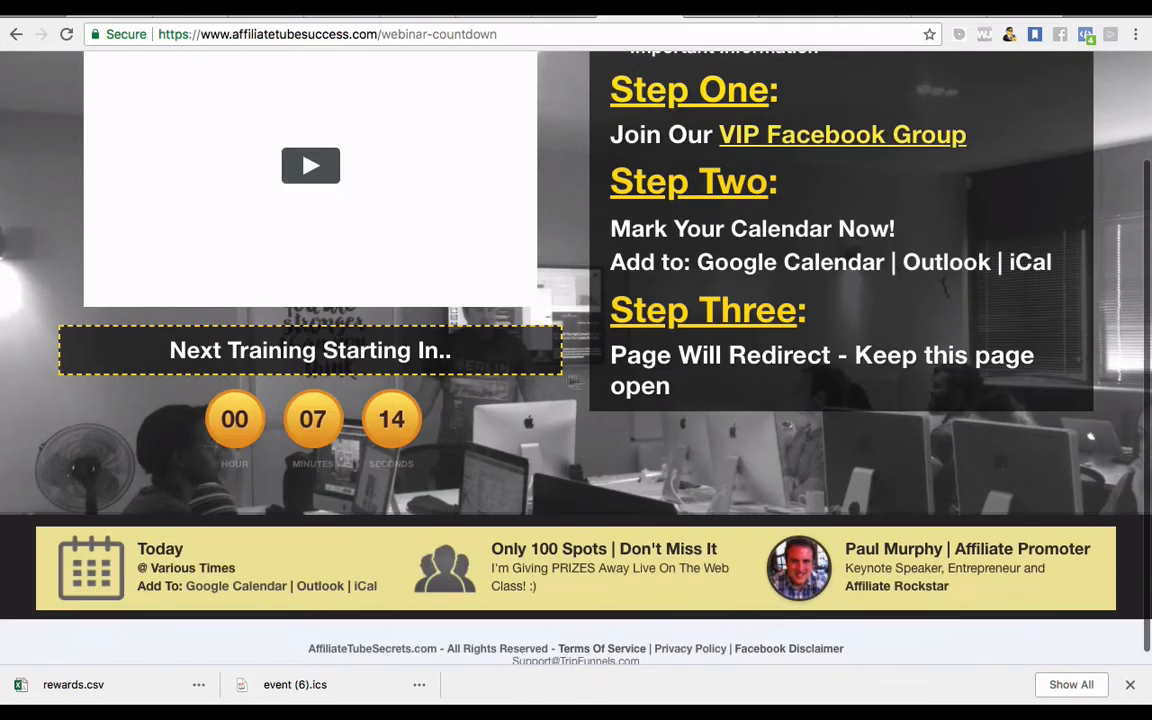
{"action": "scroll", "coordinate": [620, 396], "scroll_direction": "down", "scroll_amount": 1}
{"action": "scroll", "coordinate": [620, 396], "scroll_direction": "up", "scroll_amount": 2}
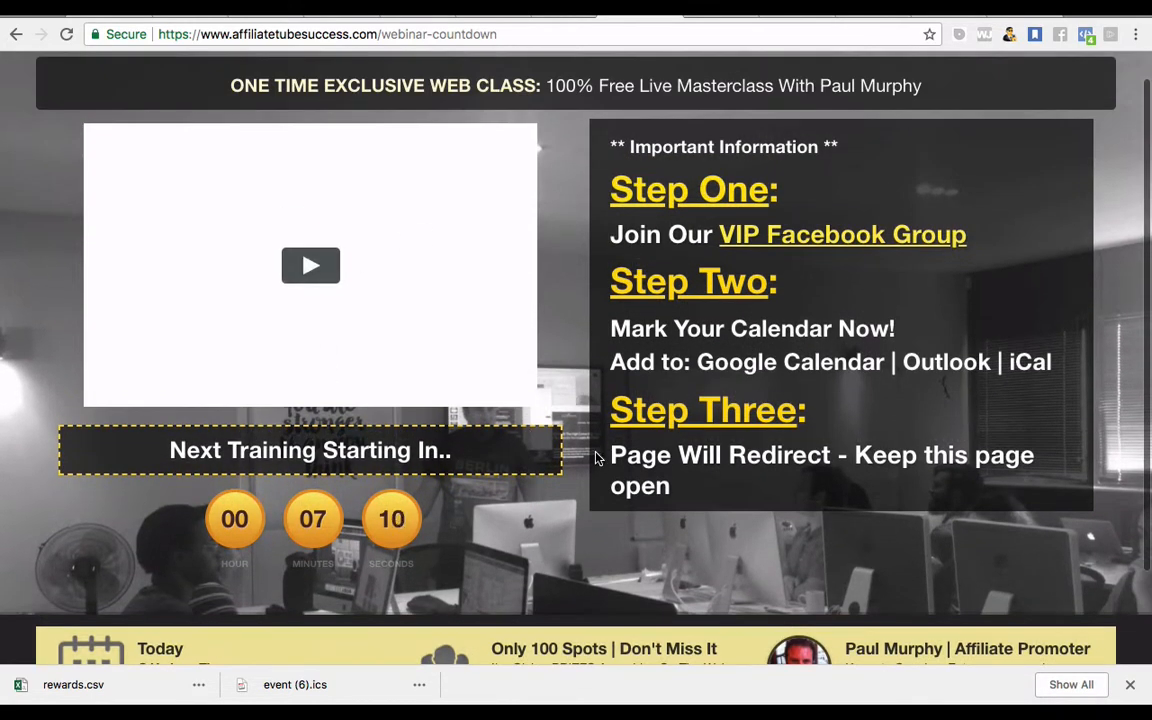
Switch to Demio, preview the like-live replay recorded on Sunday, April 8th, and return to the events list.
{"action": "left_click", "coordinate": [716, 16]}
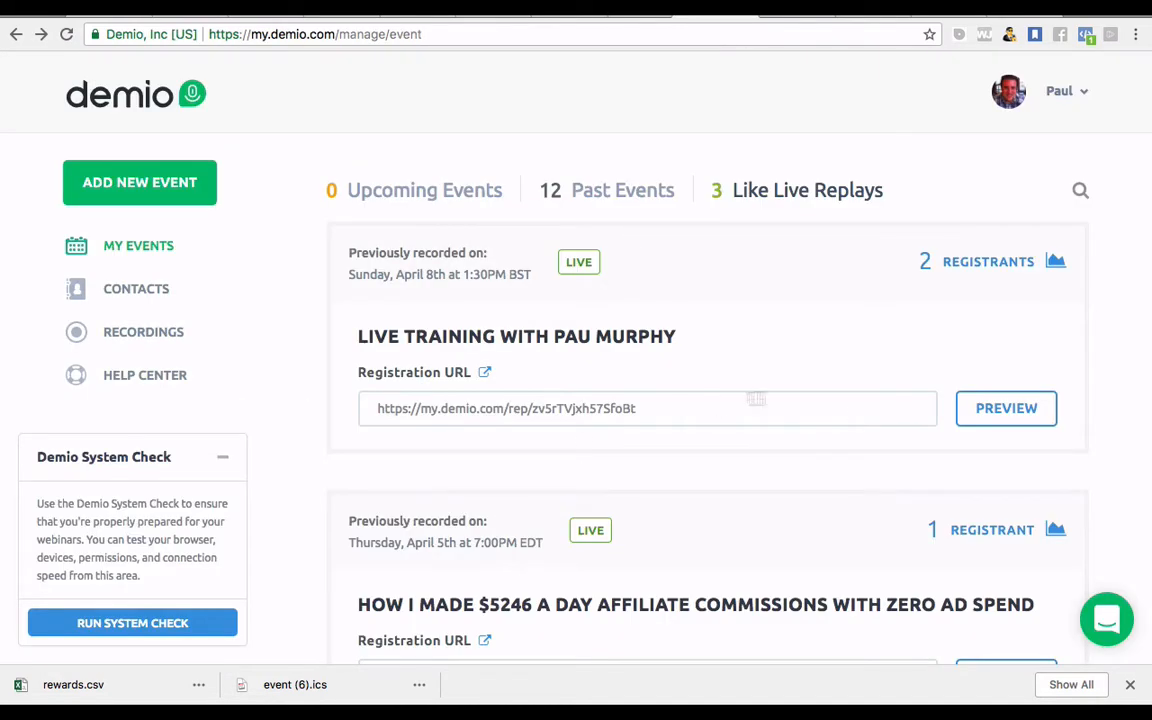
{"action": "left_click", "coordinate": [1005, 409]}
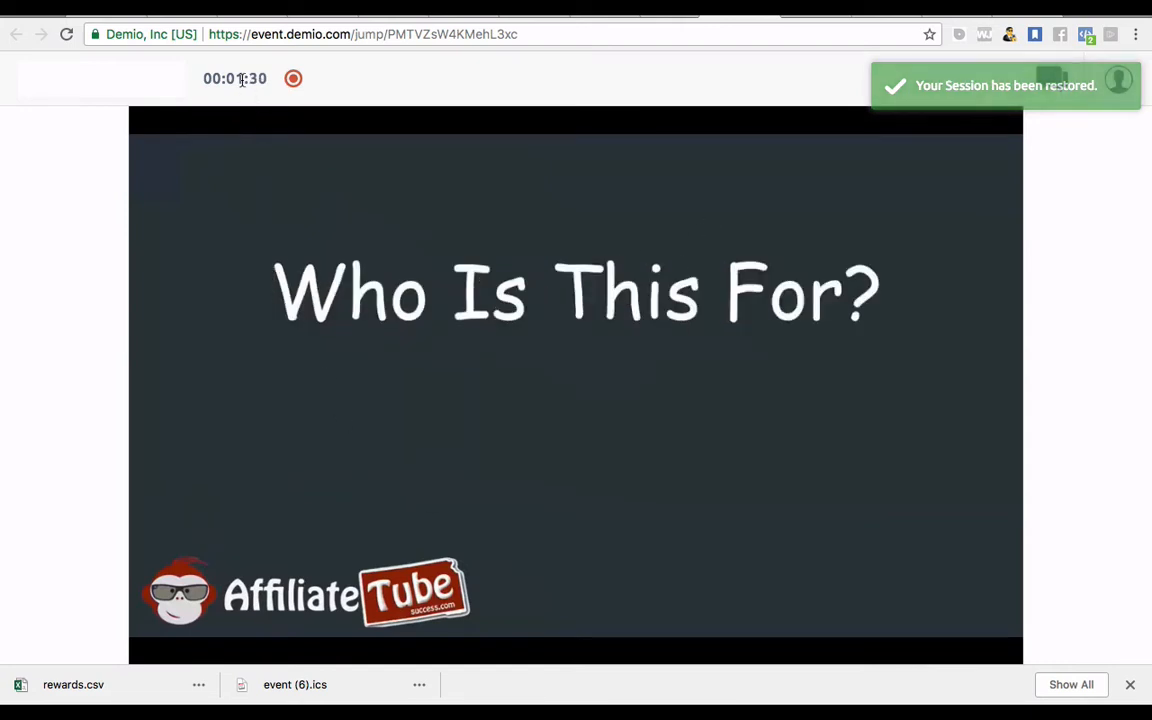
{"action": "left_click", "coordinate": [759, 27]}
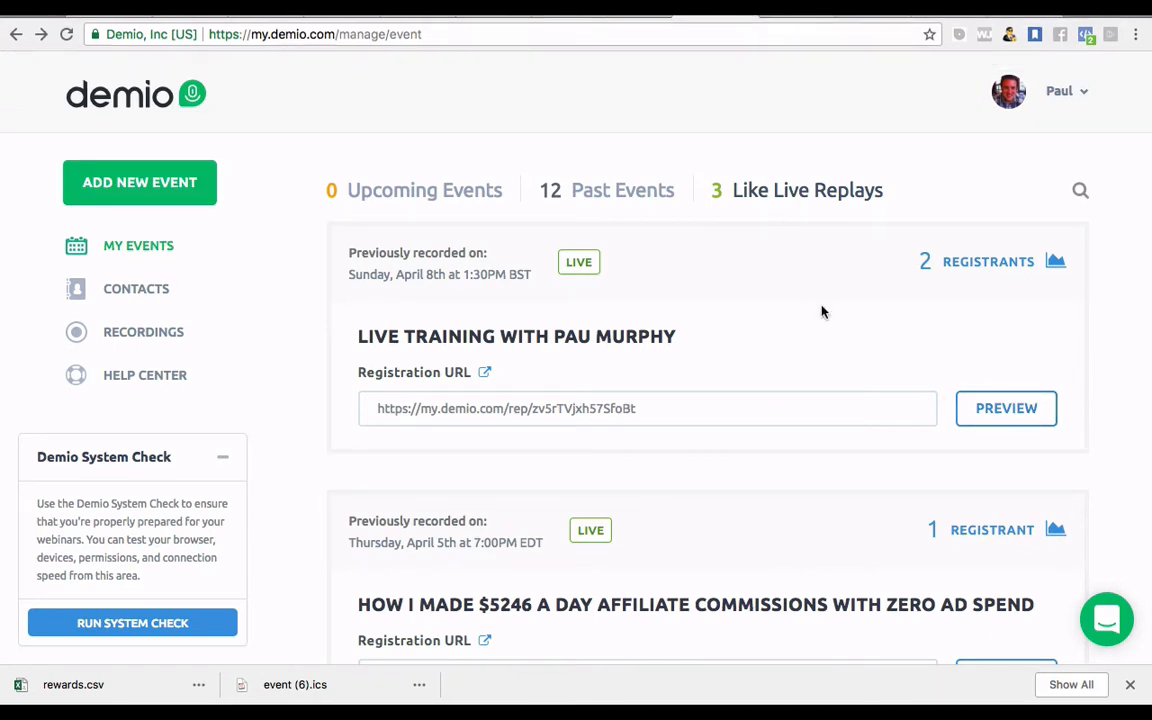
{"action": "scroll", "coordinate": [822, 312], "scroll_direction": "down", "scroll_amount": 1}
{"action": "scroll", "coordinate": [830, 347], "scroll_direction": "up", "scroll_amount": 1}
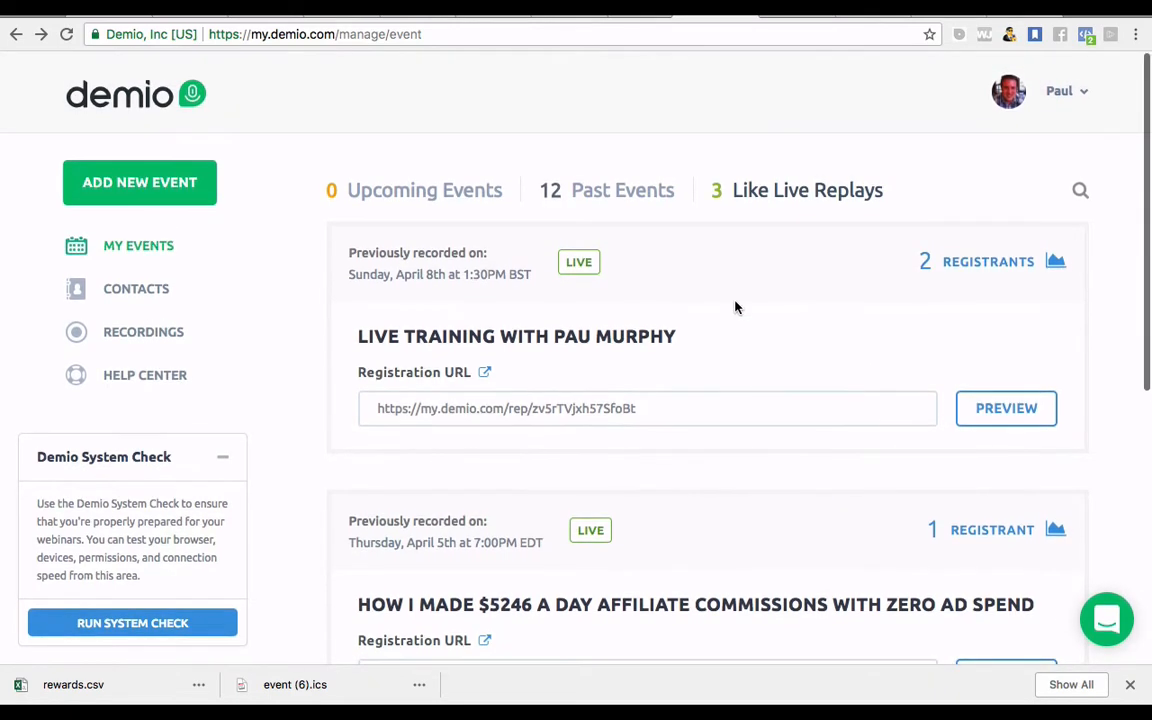
{"action": "scroll", "coordinate": [735, 307], "scroll_direction": "down", "scroll_amount": 1}
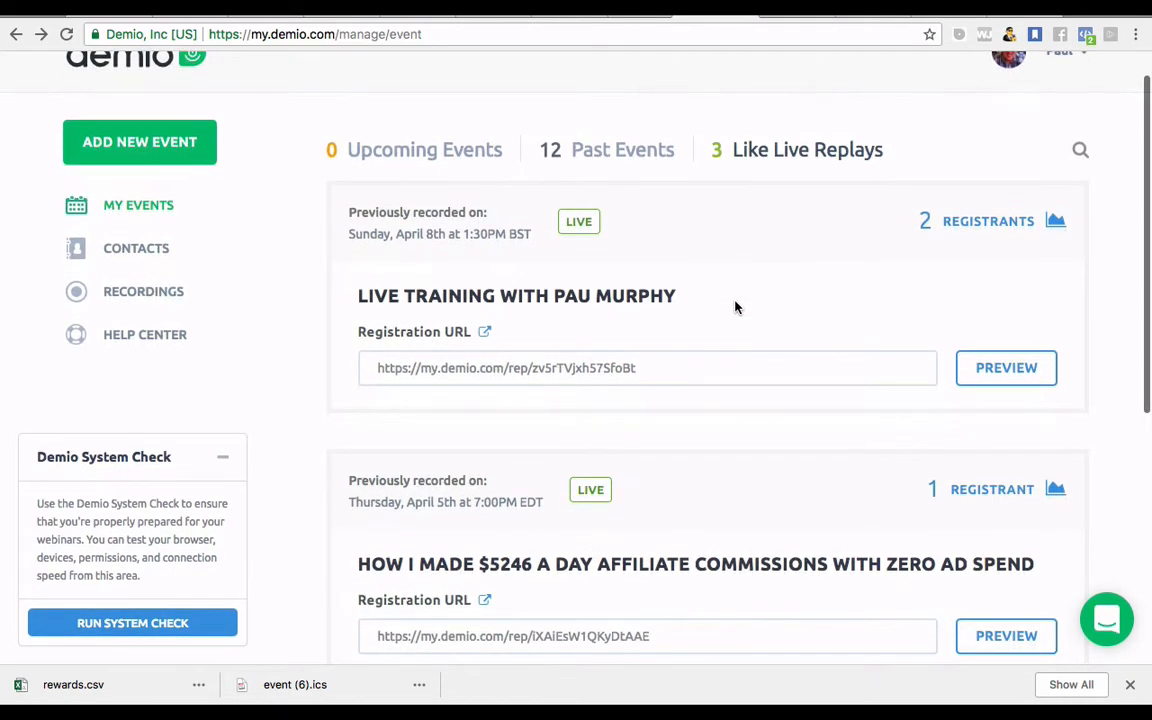
{"action": "scroll", "coordinate": [778, 313], "scroll_direction": "down", "scroll_amount": 2}
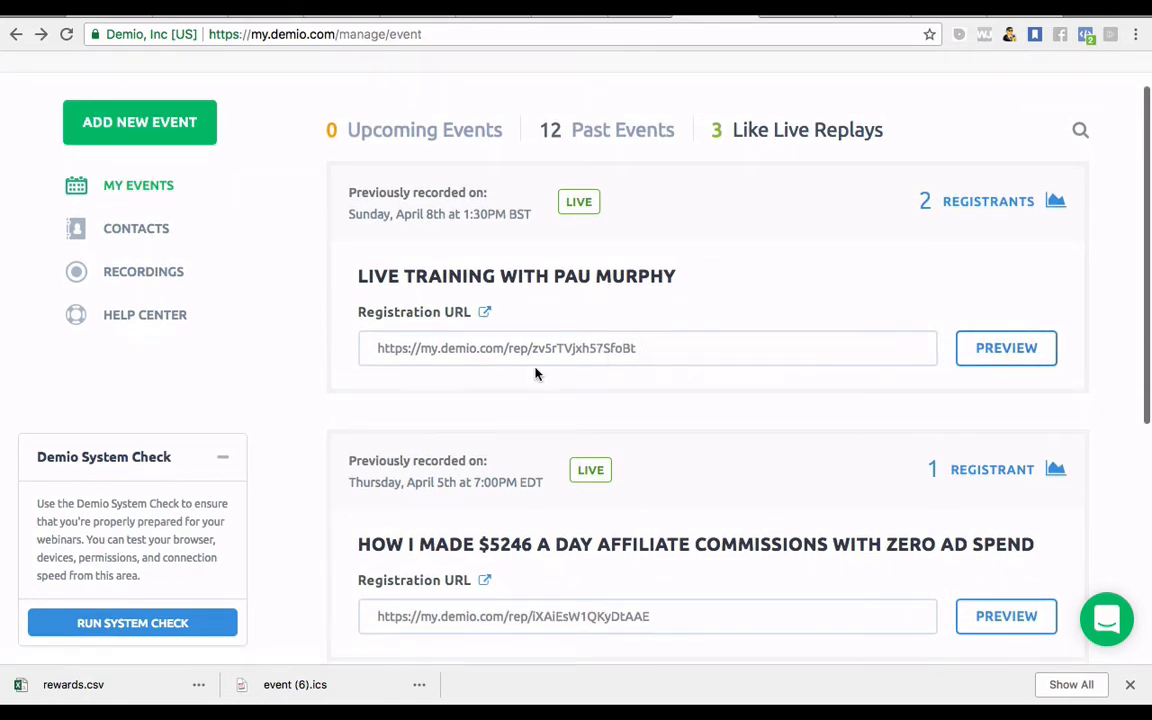
{"action": "scroll", "coordinate": [500, 275], "scroll_direction": "up", "scroll_amount": 2}
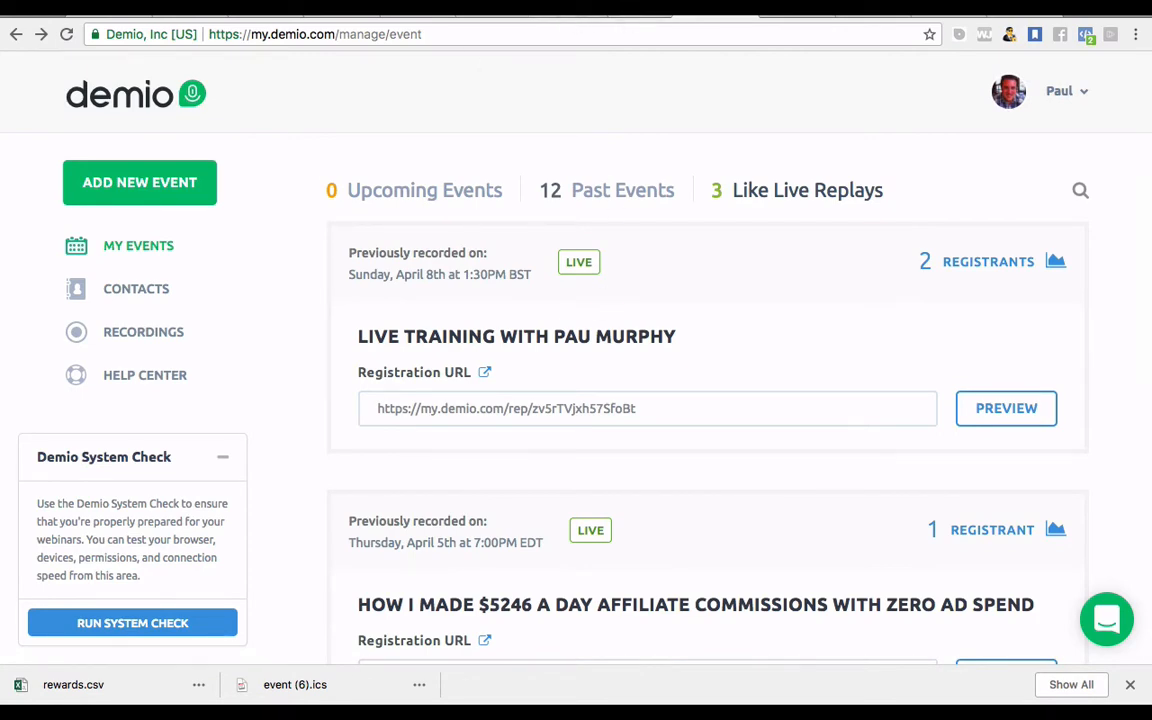
{"action": "scroll", "coordinate": [649, 327], "scroll_direction": "down", "scroll_amount": 1}
Switch to ClickFunnels, leave the countdown page editor and open the FB Webinar Registration step's page for editing.
{"action": "left_click", "coordinate": [564, 16]}
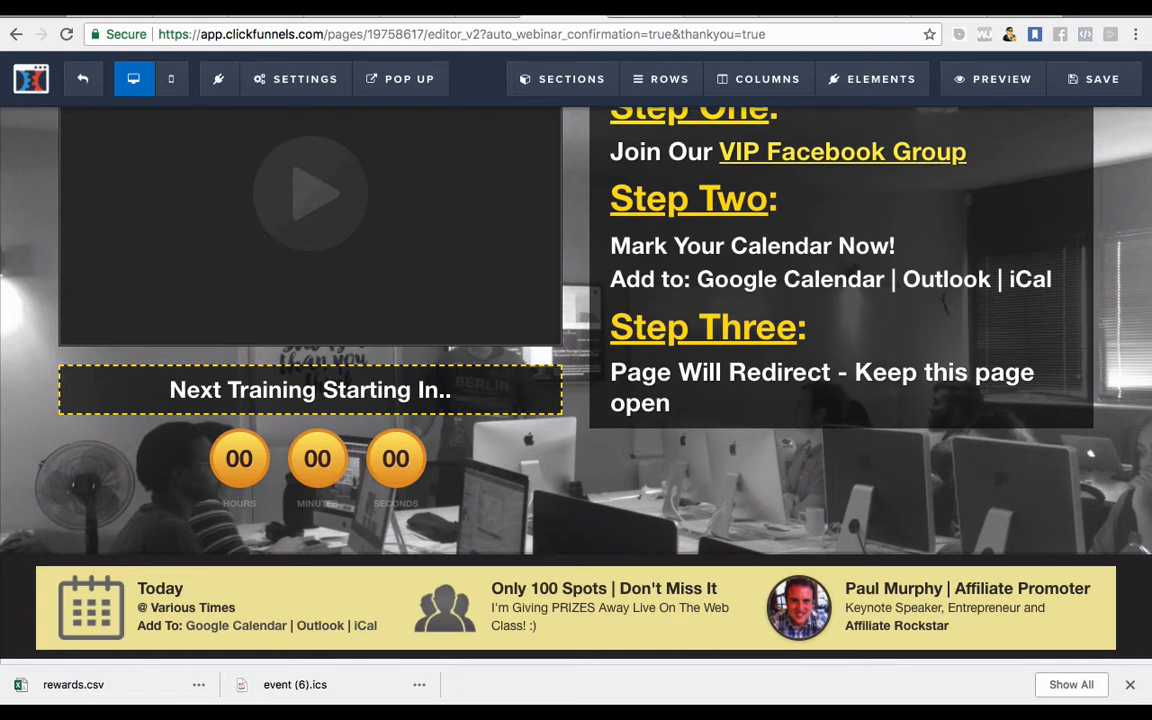
{"action": "left_click", "coordinate": [83, 78]}
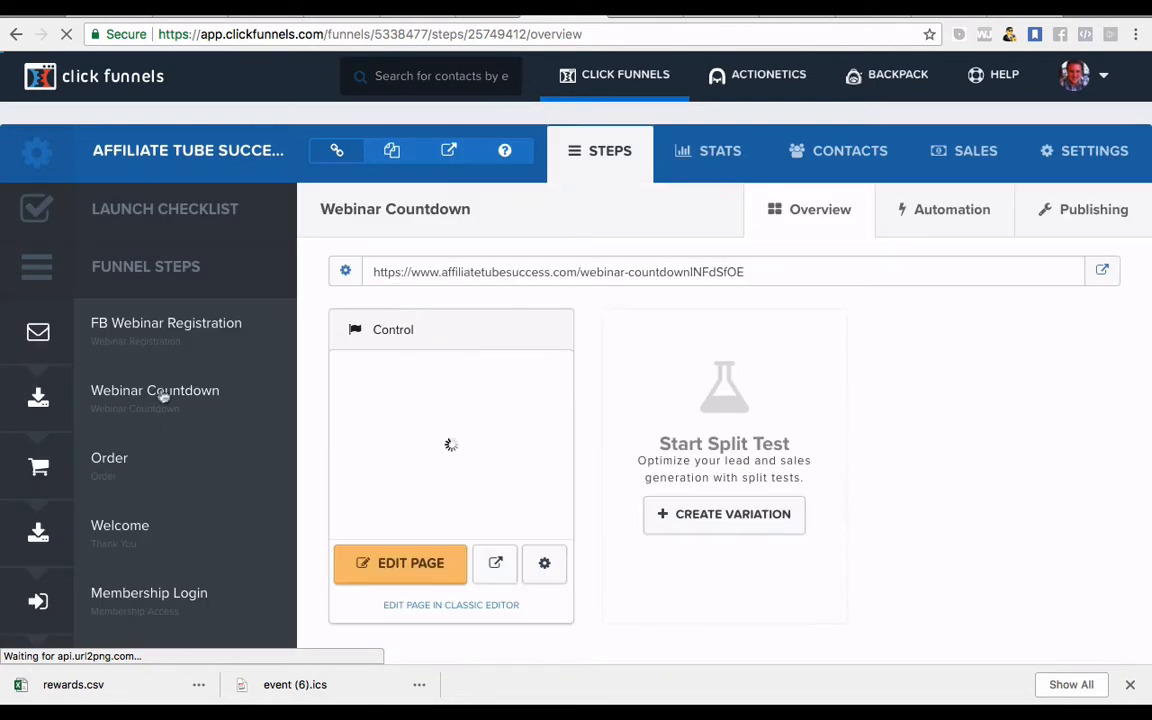
{"action": "left_click", "coordinate": [206, 331]}
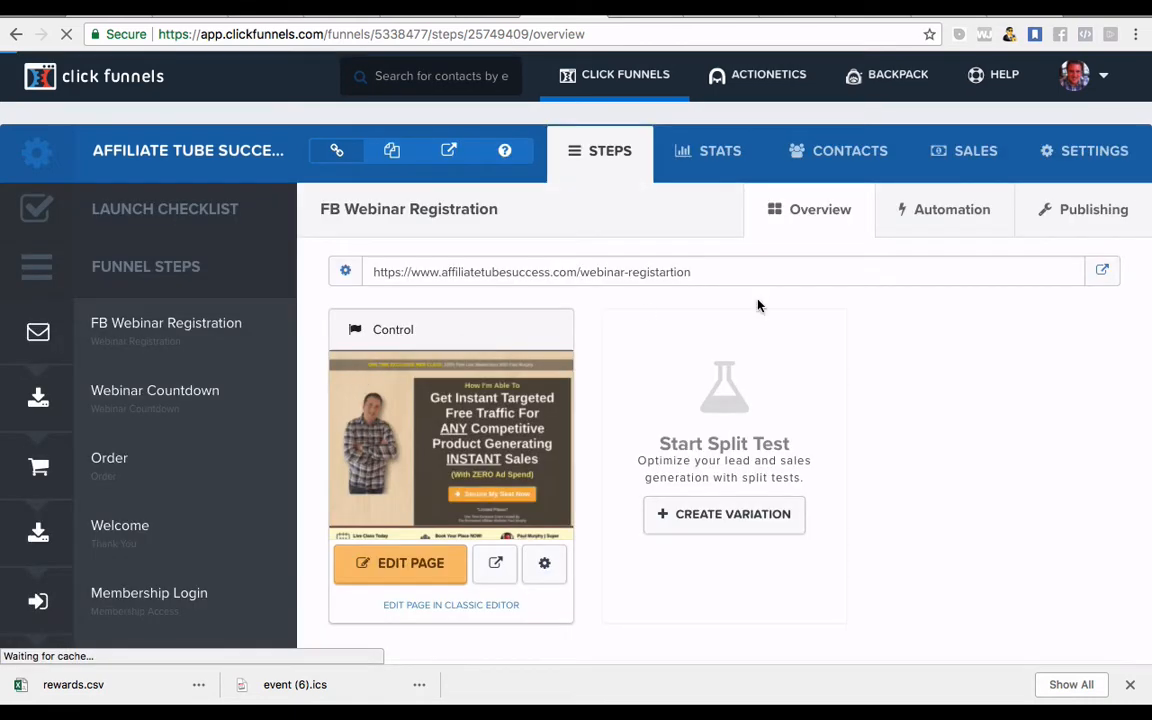
{"action": "left_click", "coordinate": [428, 565]}
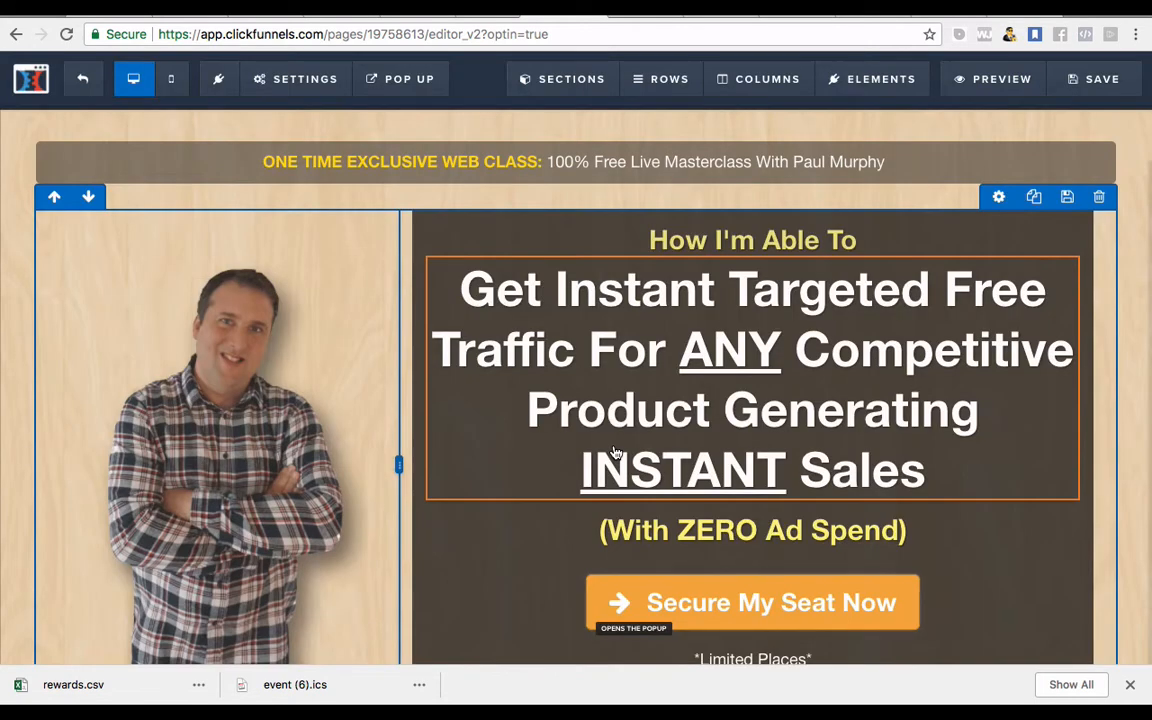
Examine the registration page layout from the headline and seat button down to the class details and three reveal boxes.
{"action": "scroll", "coordinate": [615, 453], "scroll_direction": "down", "scroll_amount": 5}
{"action": "scroll", "coordinate": [689, 296], "scroll_direction": "up", "scroll_amount": 5}
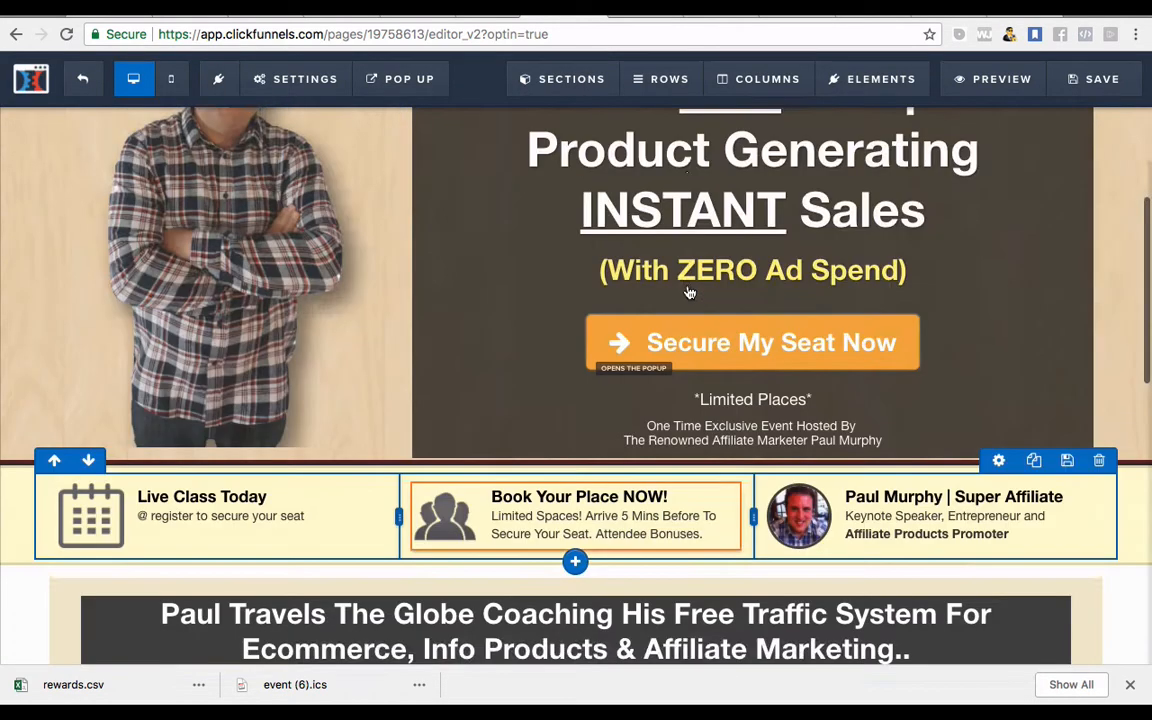
{"action": "scroll", "coordinate": [828, 452], "scroll_direction": "down", "scroll_amount": 6}
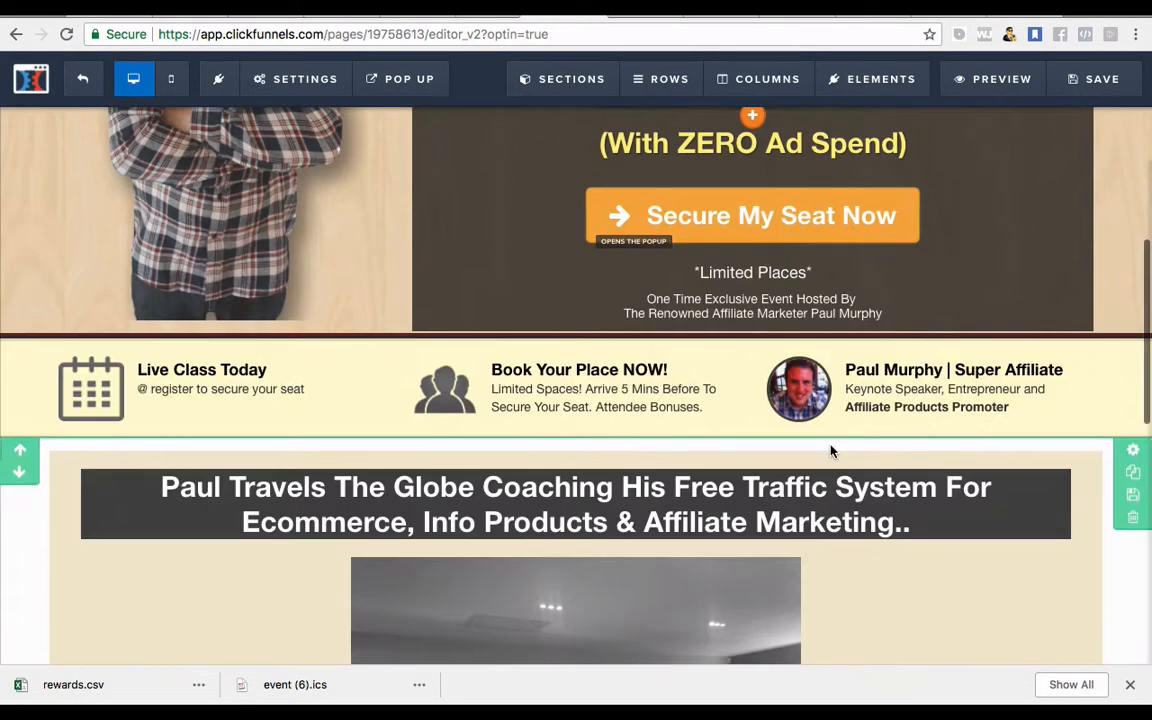
{"action": "scroll", "coordinate": [830, 450], "scroll_direction": "down", "scroll_amount": 3}
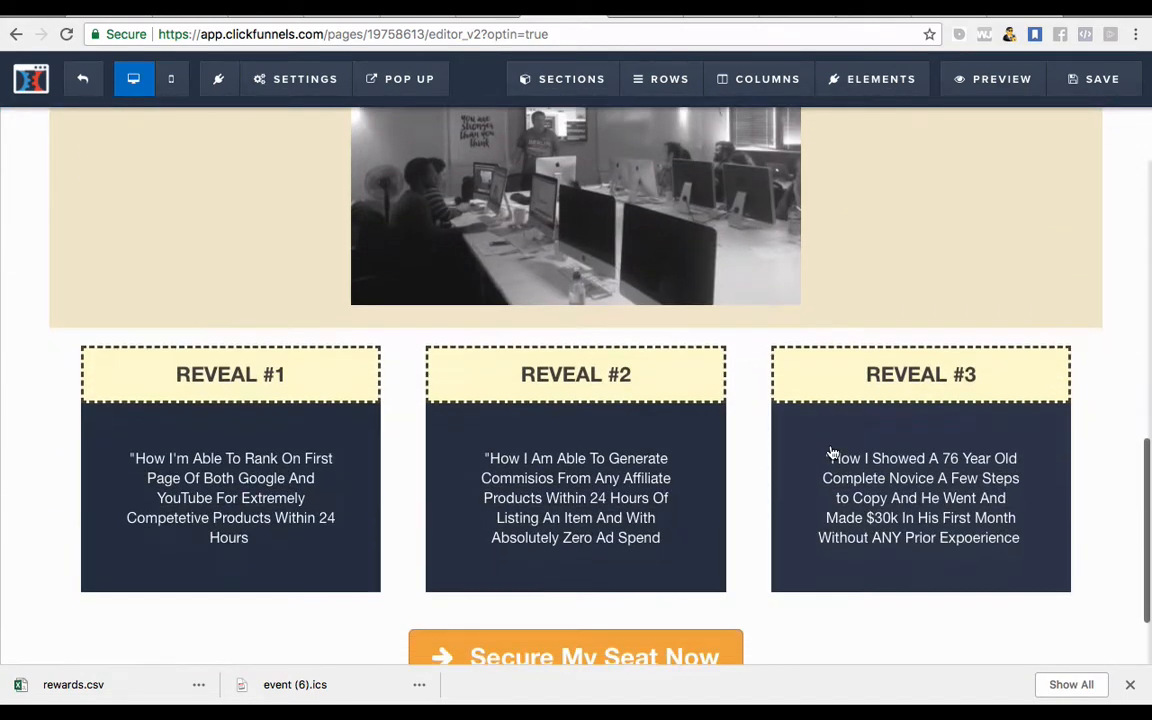
{"action": "scroll", "coordinate": [830, 450], "scroll_direction": "up", "scroll_amount": 8}
{"action": "scroll", "coordinate": [861, 427], "scroll_direction": "down", "scroll_amount": 3}
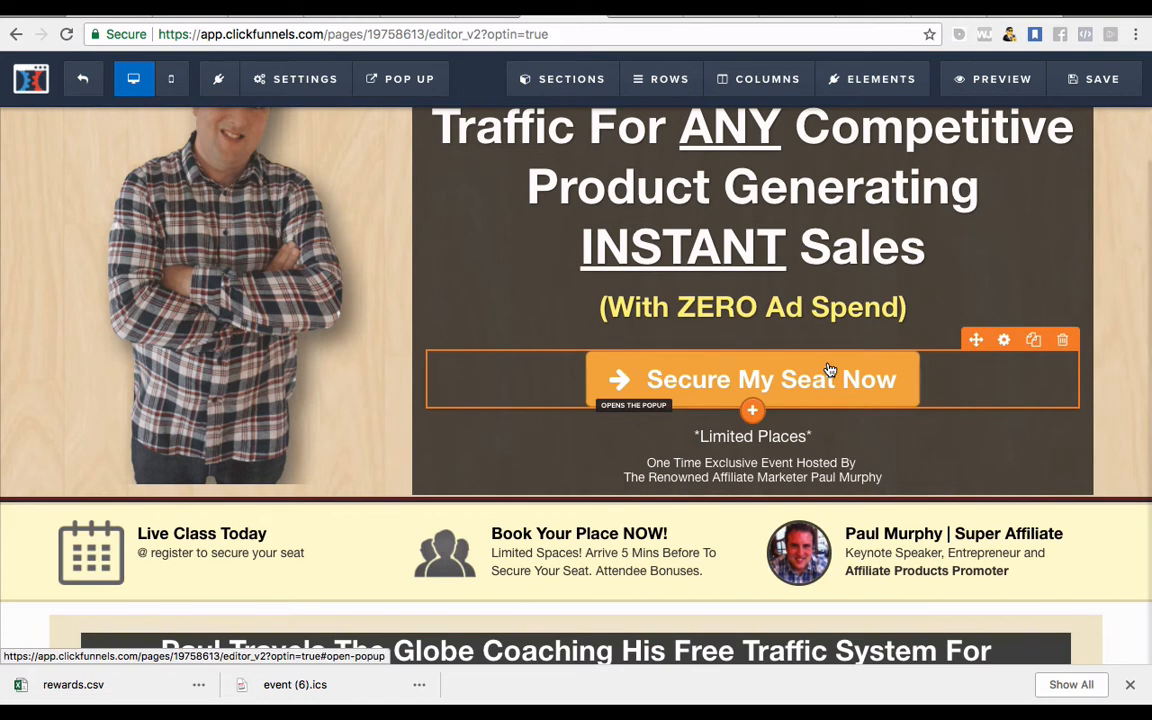
Check the action assigned to the Secure My Seat Now button beneath the headline, and close its settings.
{"action": "scroll", "coordinate": [829, 371], "scroll_direction": "up", "scroll_amount": 2}
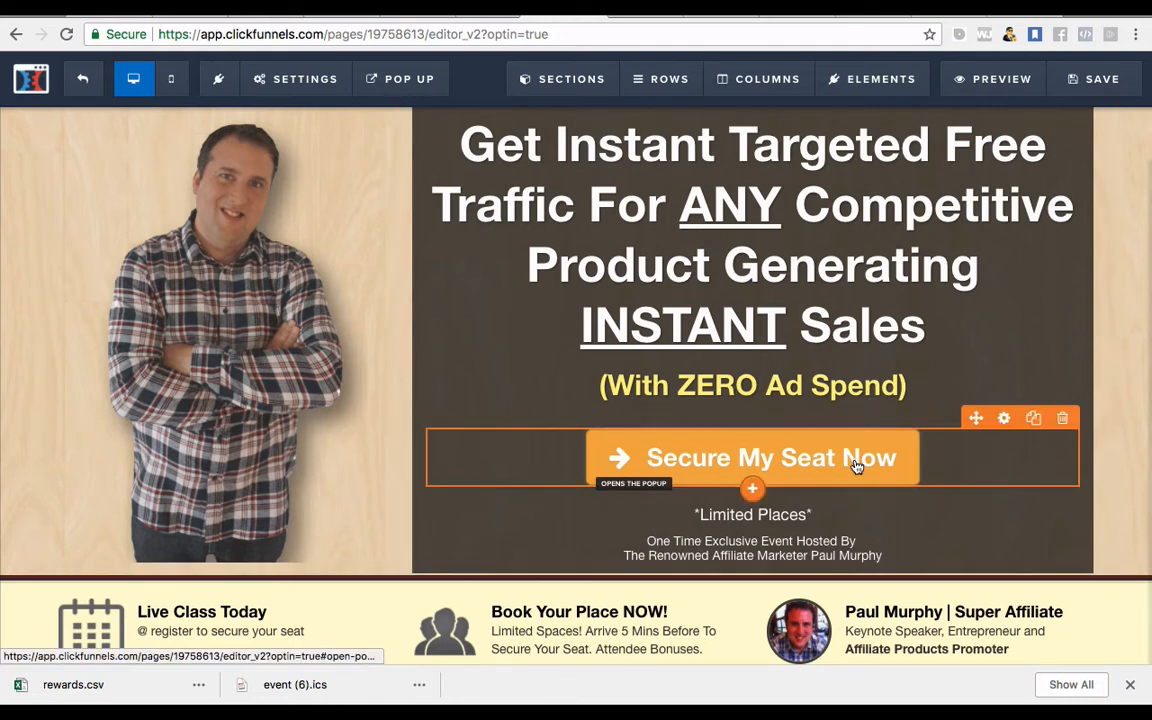
{"action": "left_click", "coordinate": [1004, 420]}
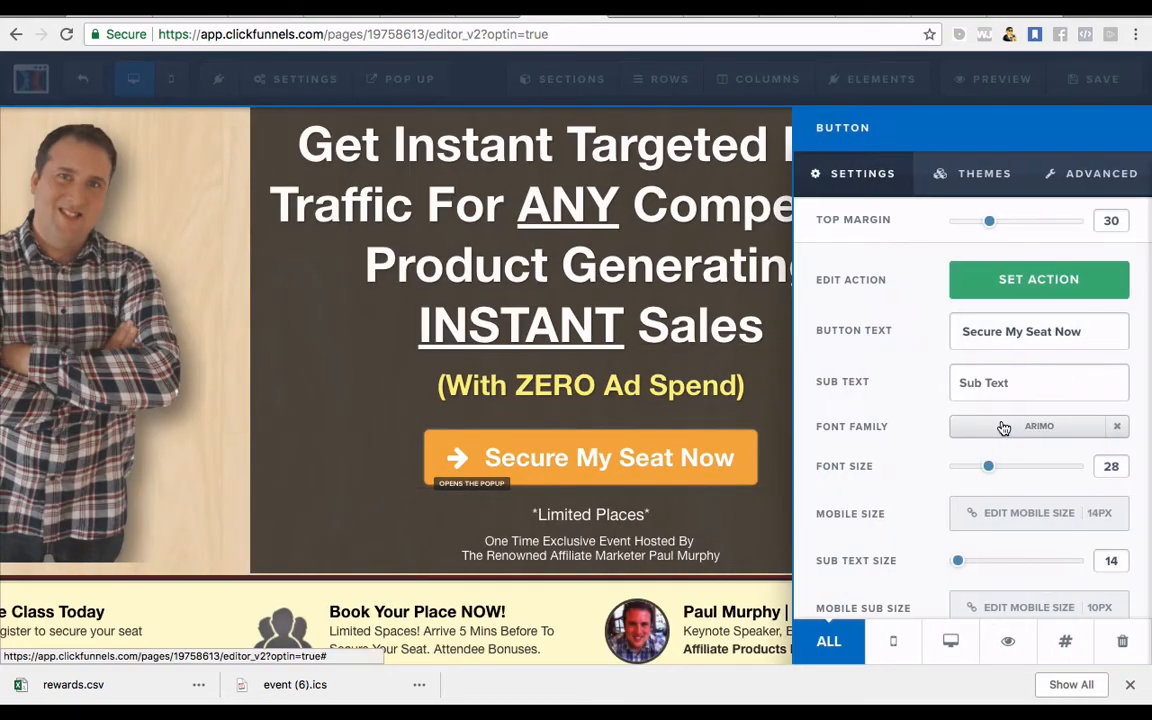
{"action": "left_click", "coordinate": [1048, 295]}
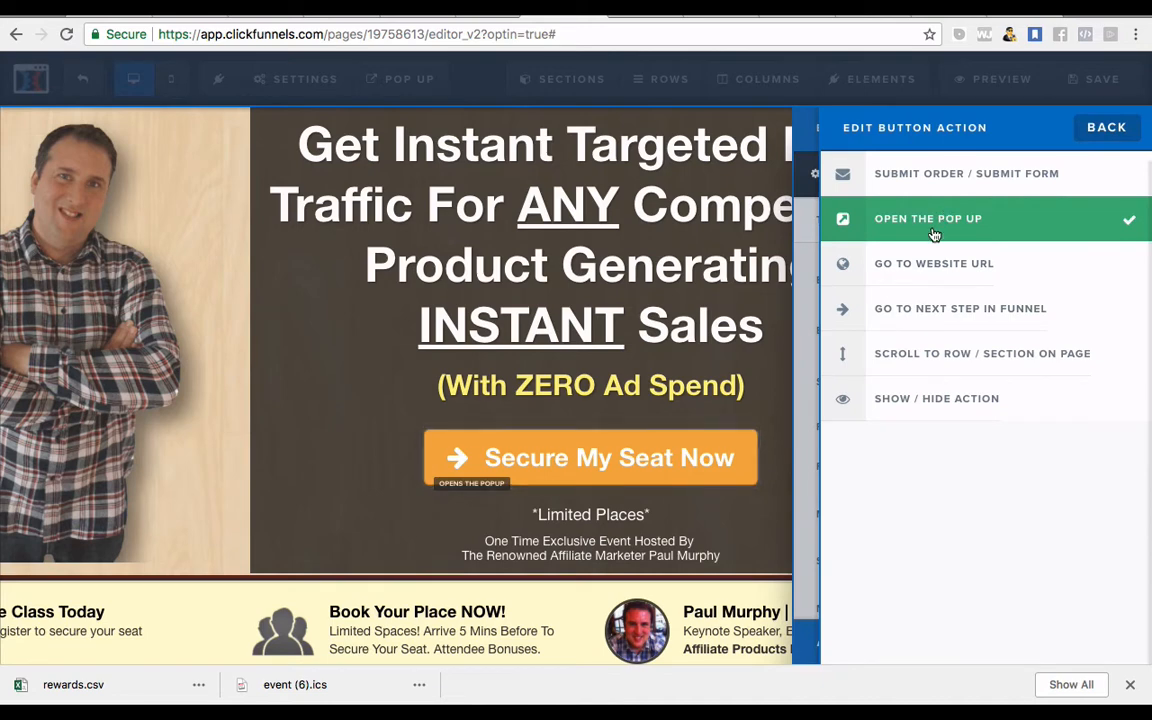
{"action": "left_click", "coordinate": [810, 330]}
{"action": "left_click", "coordinate": [783, 347]}
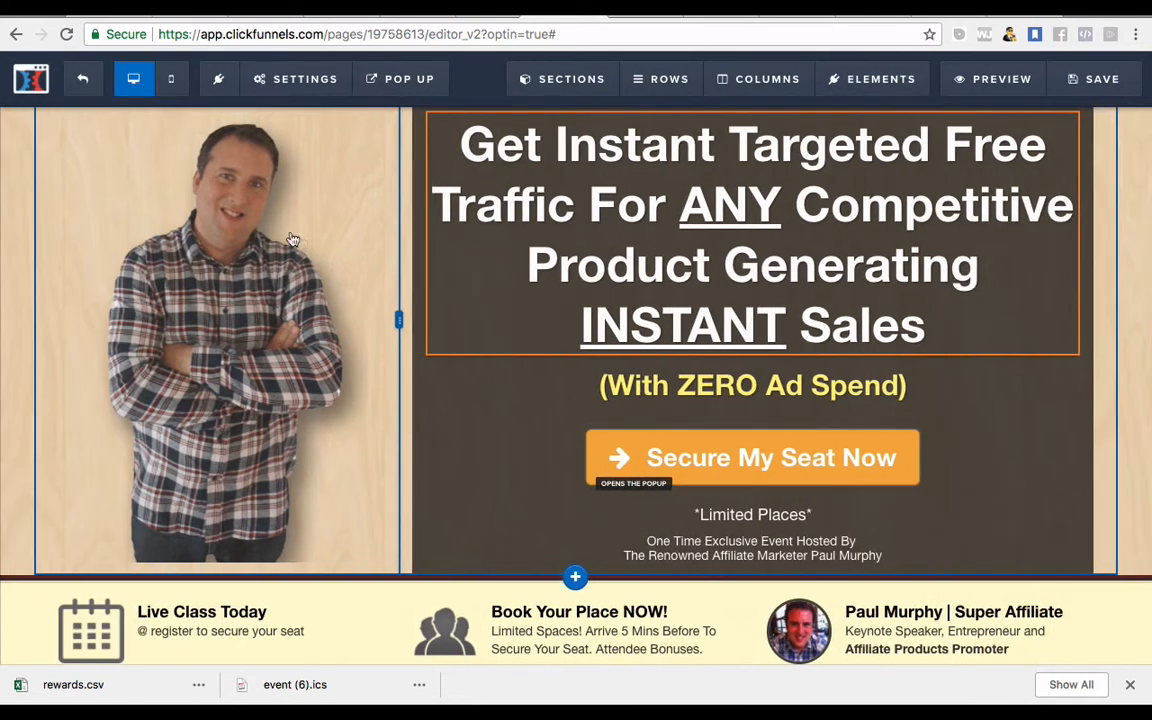
Check the On Submit Go To address in the registration page's general settings, and close them.
{"action": "mouse_move", "coordinate": [268, 79]}
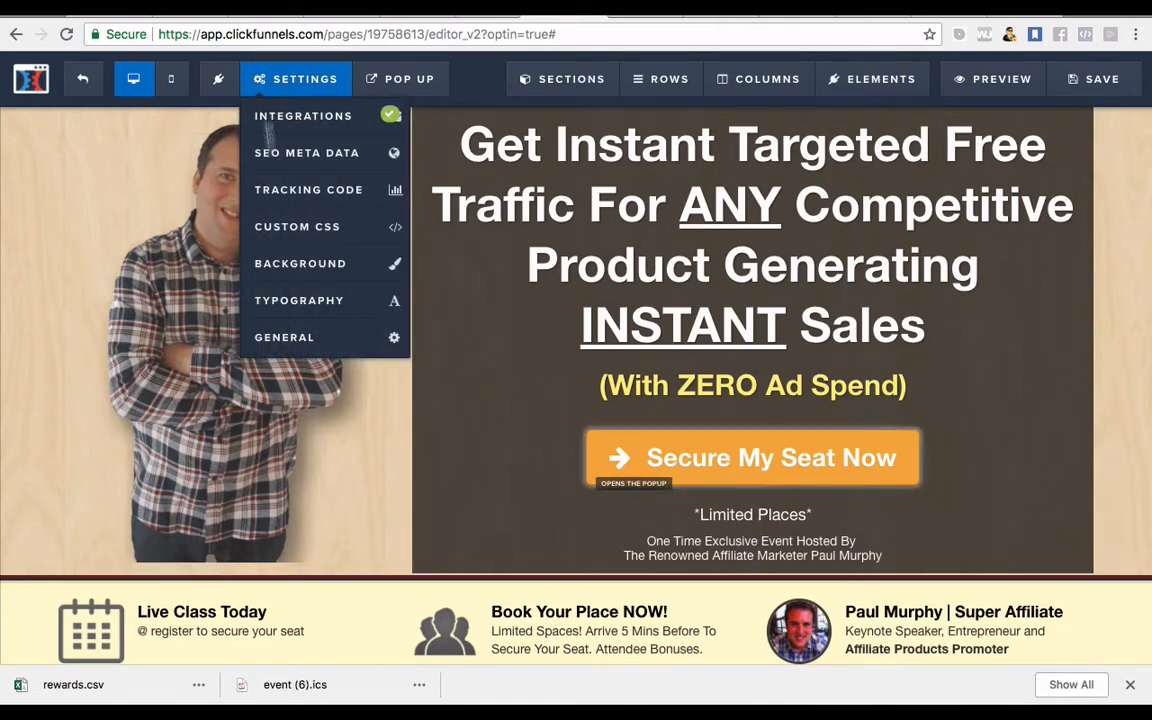
{"action": "left_click", "coordinate": [295, 348]}
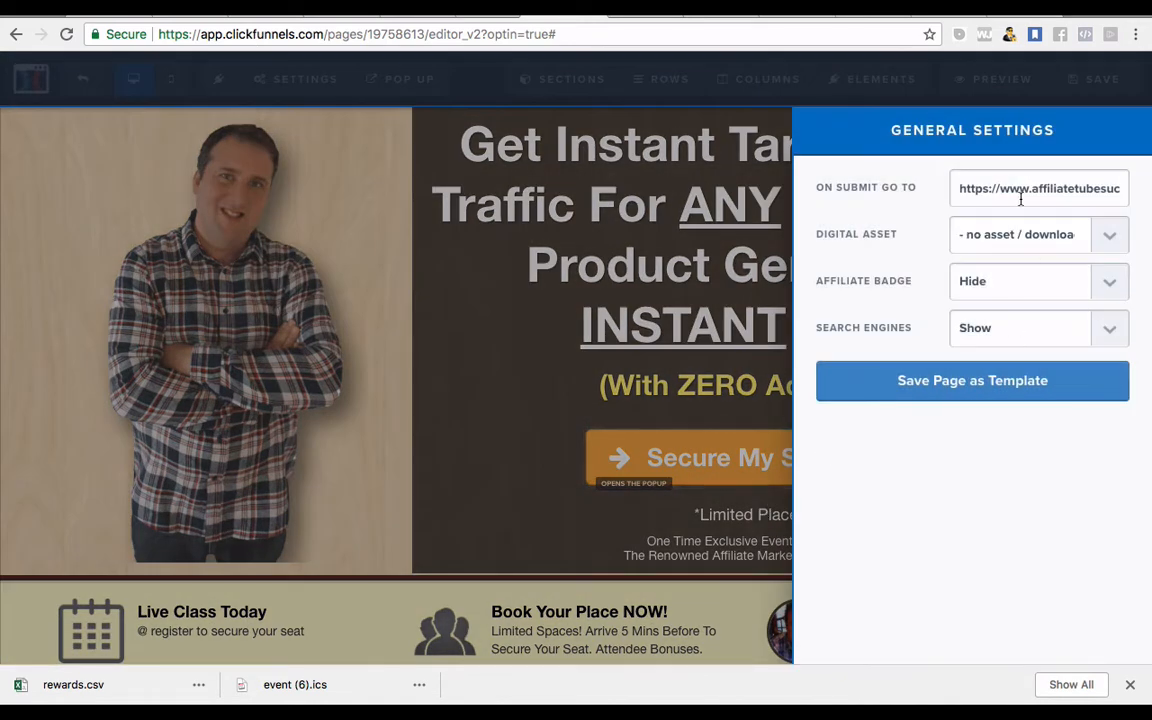
{"action": "left_click_drag", "start_coordinate": [1073, 187], "coordinate": [1022, 191]}
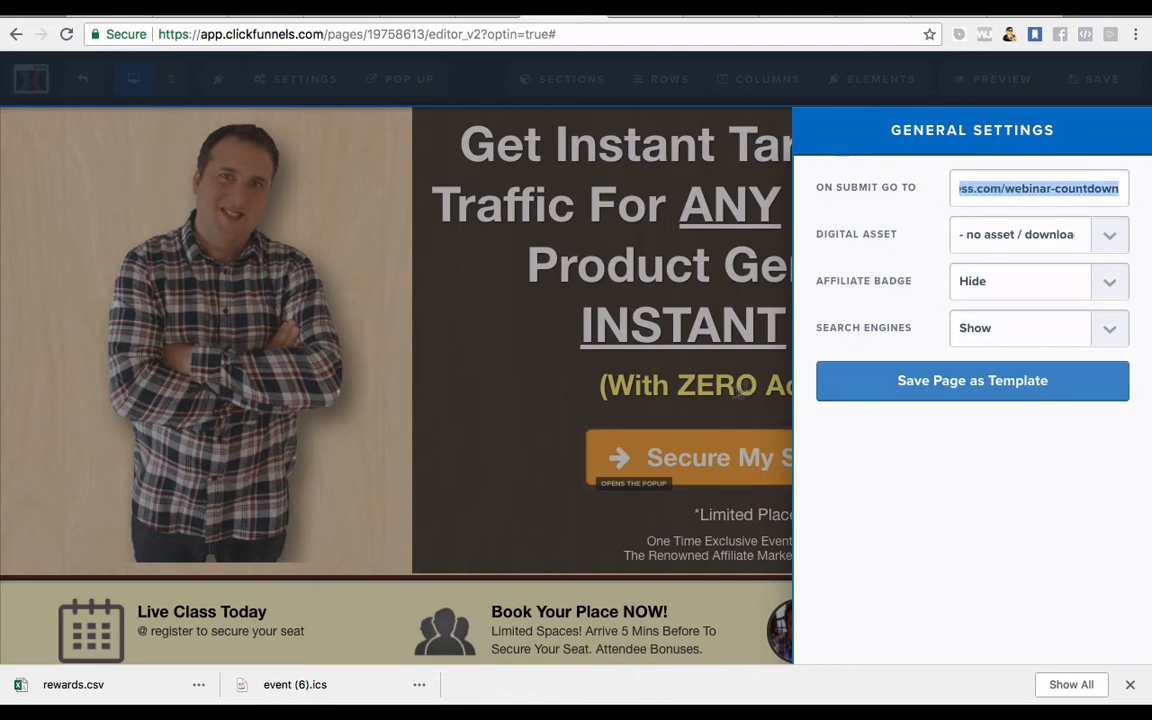
{"action": "left_click", "coordinate": [680, 410]}
Show the registration page's pop-up, examine it from the Secure Your Seat Now heading down to the name and email form, and close it.
{"action": "mouse_move", "coordinate": [388, 80]}
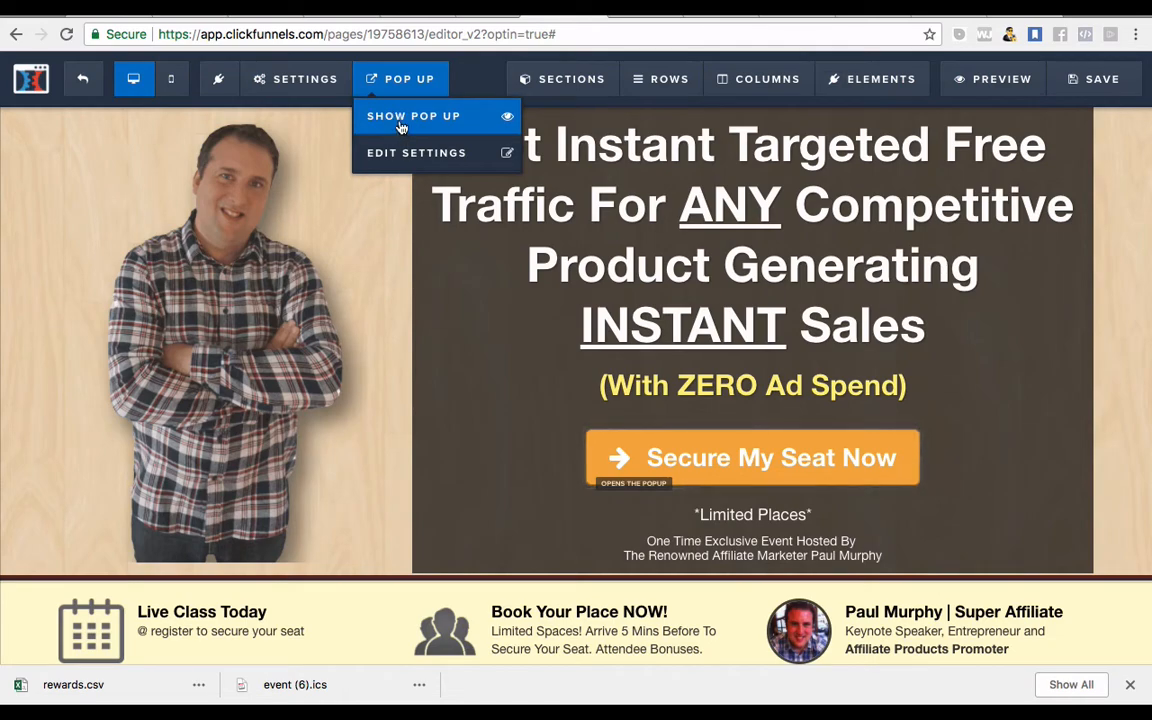
{"action": "left_click", "coordinate": [400, 127]}
{"action": "scroll", "coordinate": [586, 373], "scroll_direction": "down", "scroll_amount": 3}
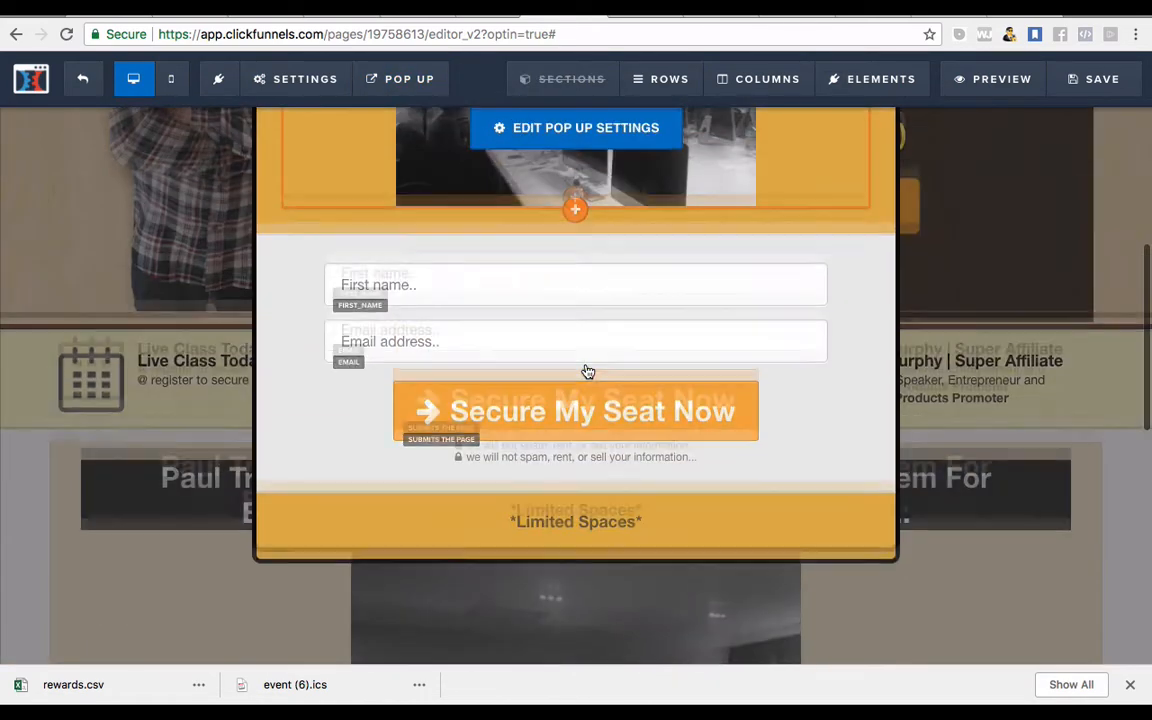
{"action": "scroll", "coordinate": [588, 372], "scroll_direction": "up", "scroll_amount": 5}
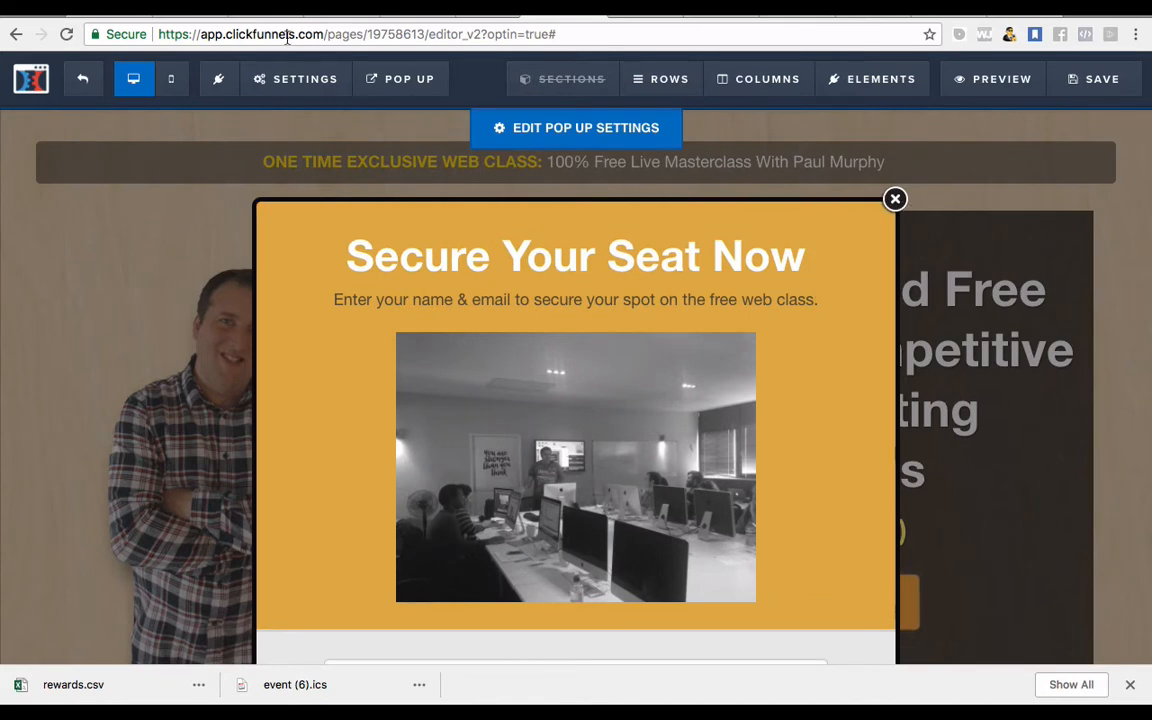
{"action": "scroll", "coordinate": [815, 357], "scroll_direction": "down", "scroll_amount": 3}
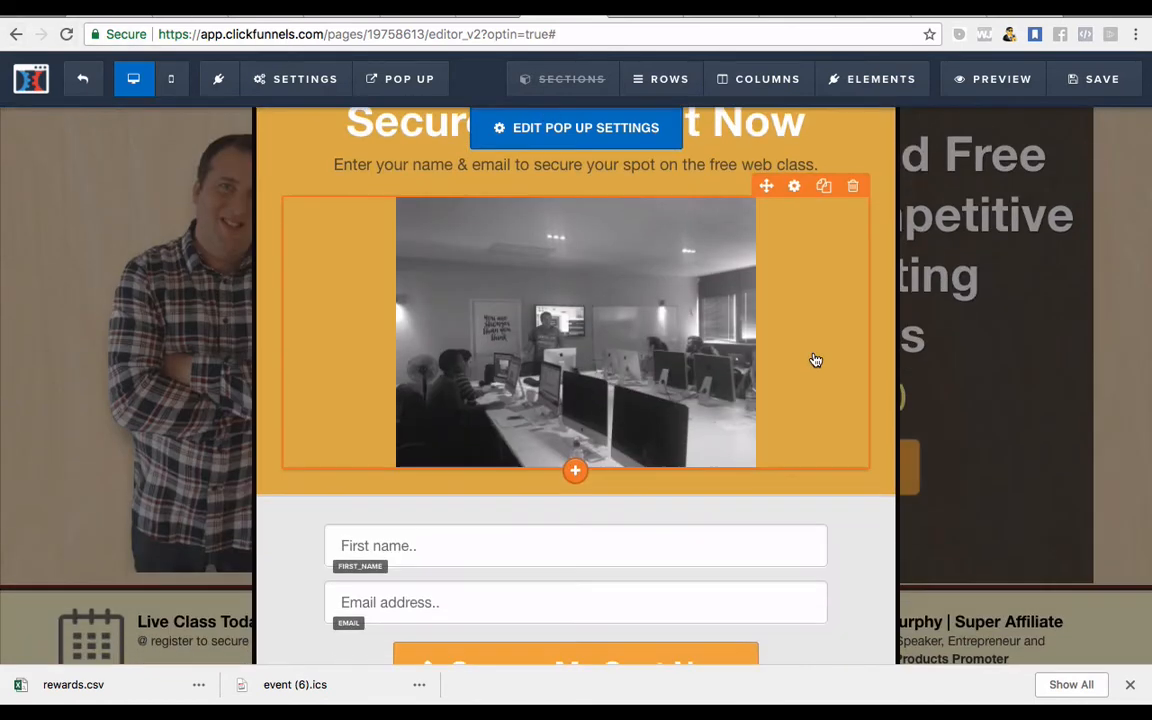
{"action": "scroll", "coordinate": [742, 343], "scroll_direction": "down", "scroll_amount": 2}
{"action": "scroll", "coordinate": [742, 343], "scroll_direction": "up", "scroll_amount": 4}
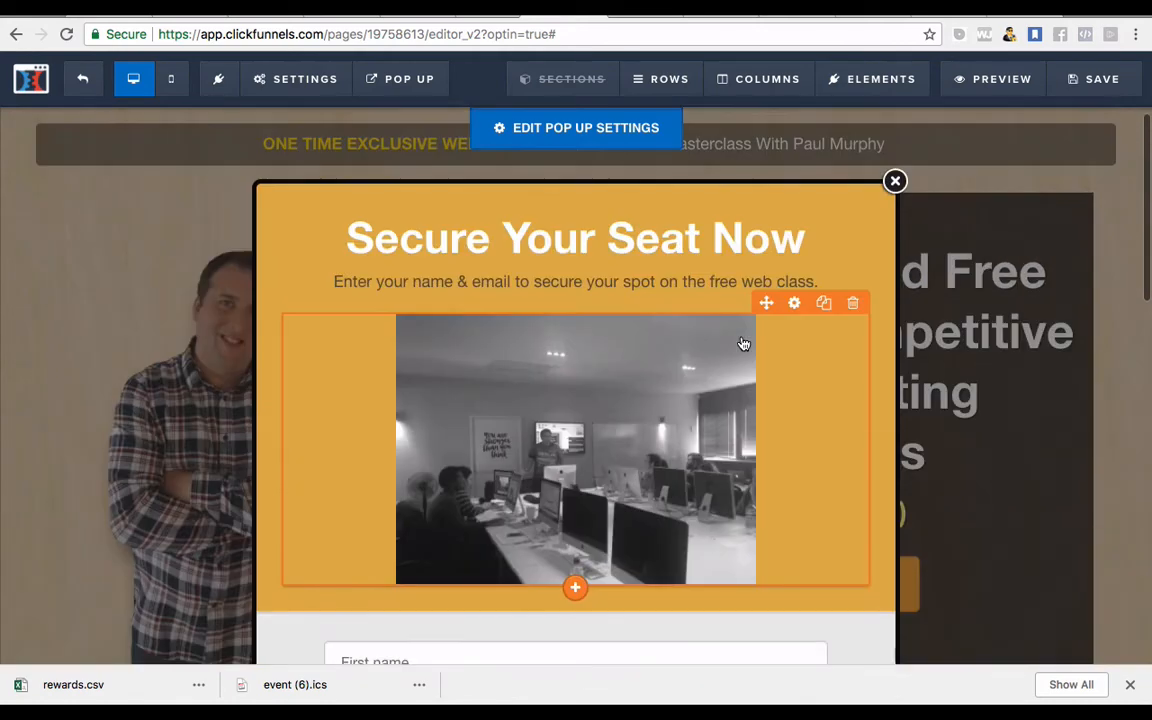
{"action": "scroll", "coordinate": [830, 348], "scroll_direction": "down", "scroll_amount": 5}
{"action": "scroll", "coordinate": [830, 348], "scroll_direction": "down", "scroll_amount": 3}
{"action": "scroll", "coordinate": [830, 348], "scroll_direction": "up", "scroll_amount": 5}
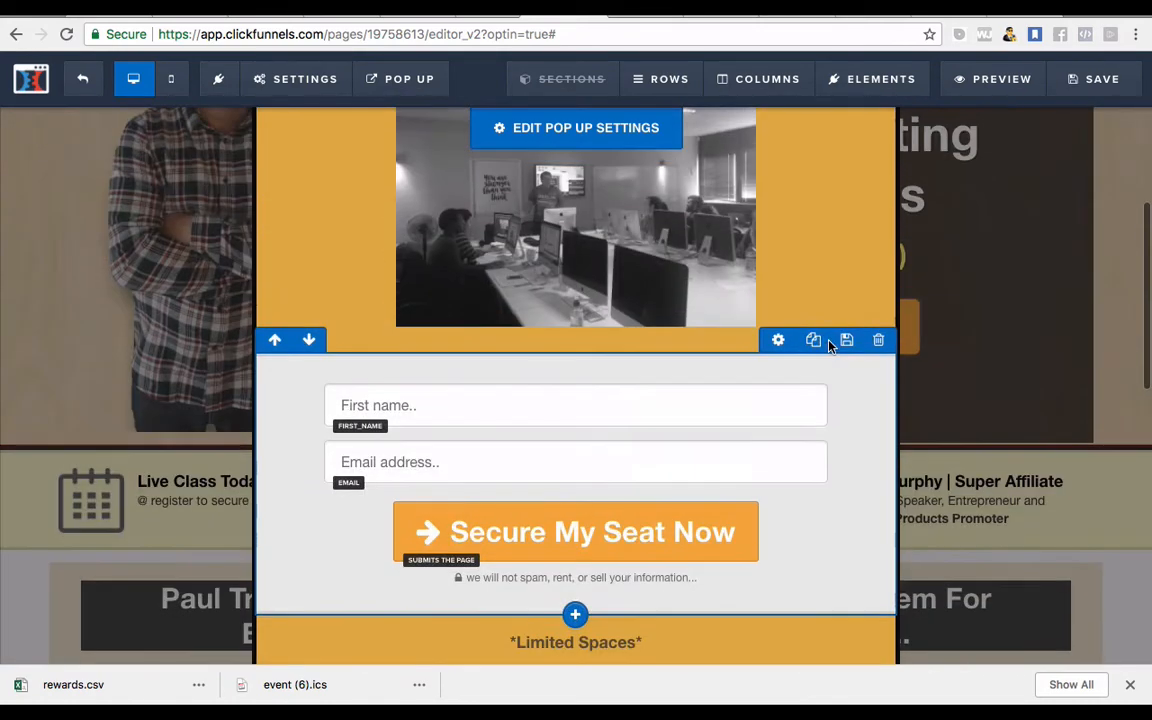
{"action": "scroll", "coordinate": [830, 348], "scroll_direction": "up", "scroll_amount": 3}
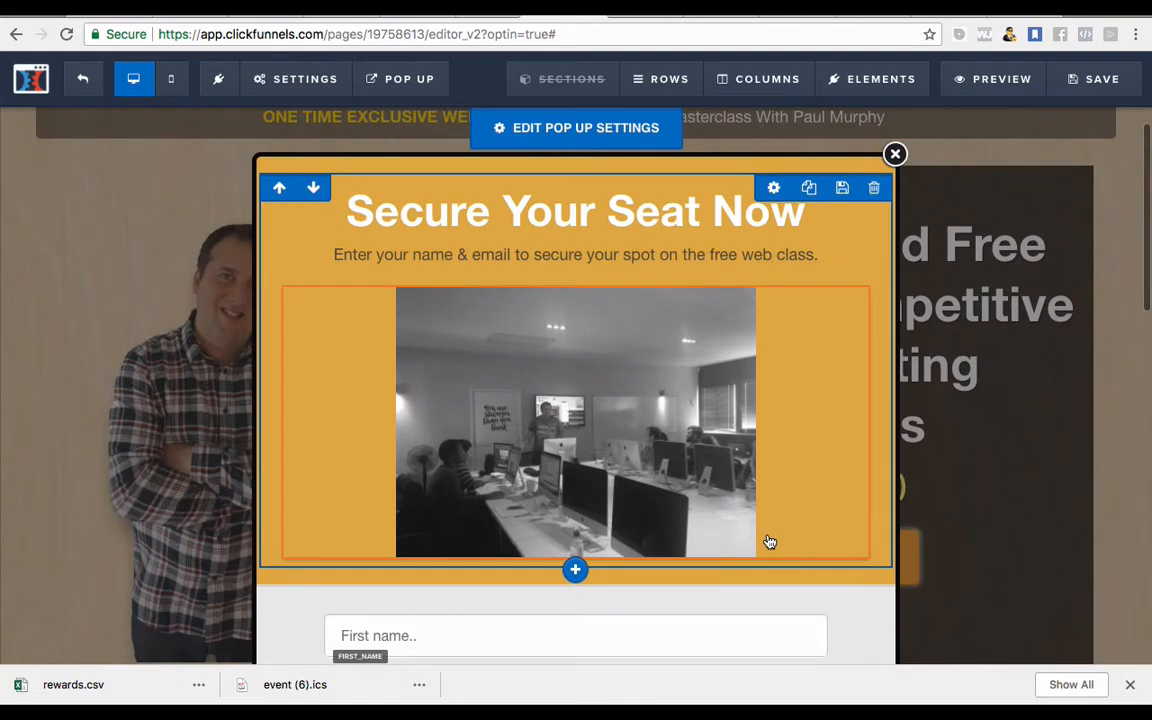
{"action": "left_click", "coordinate": [895, 154]}
Check the registration page's email integration, including its action, list and tag, and look over the page again.
{"action": "left_click", "coordinate": [318, 77]}
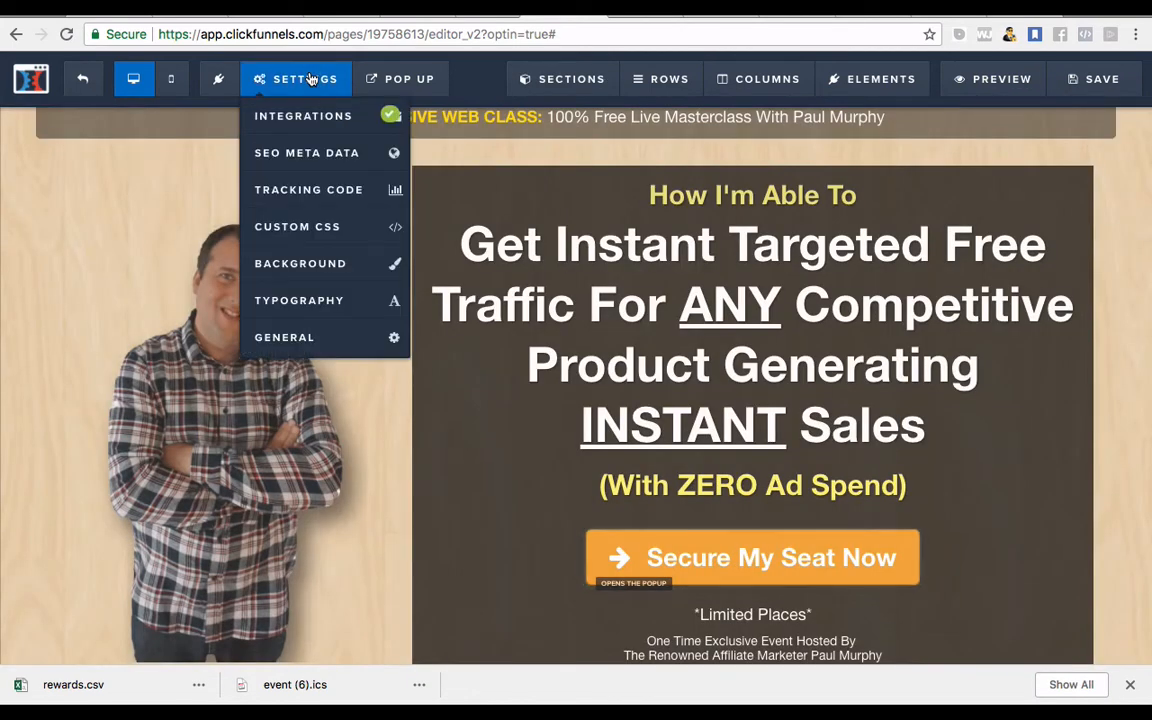
{"action": "left_click", "coordinate": [309, 118]}
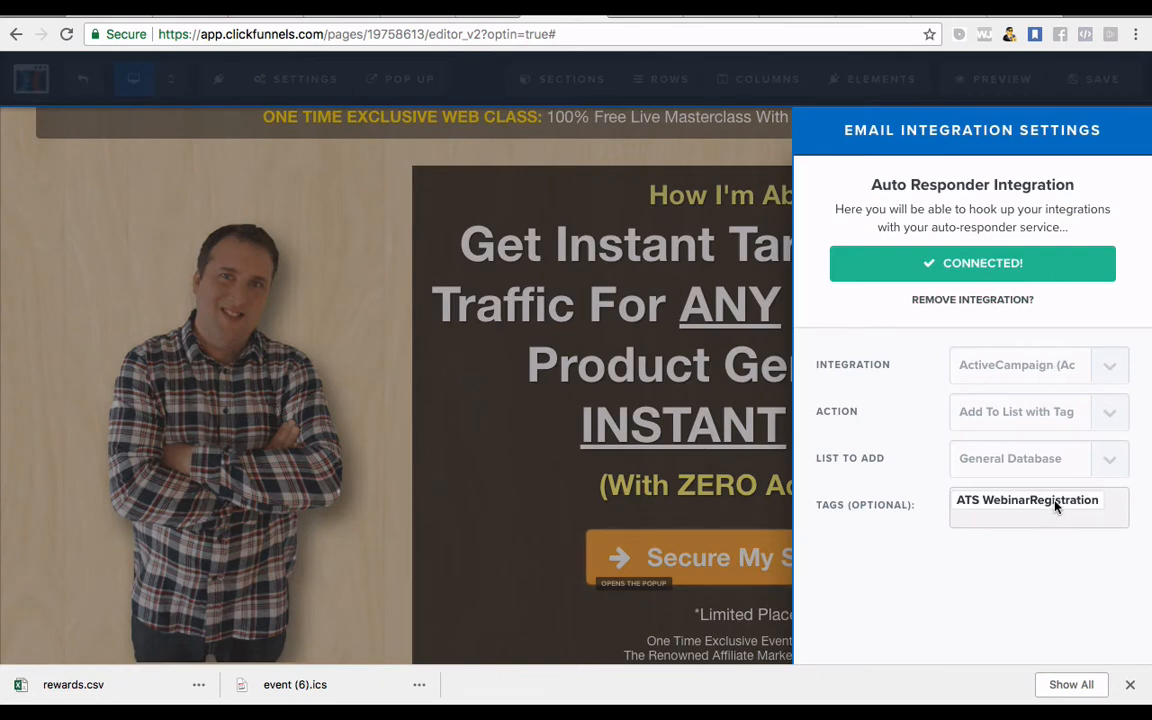
{"action": "left_click", "coordinate": [385, 310]}
{"action": "scroll", "coordinate": [597, 400], "scroll_direction": "down", "scroll_amount": 2}
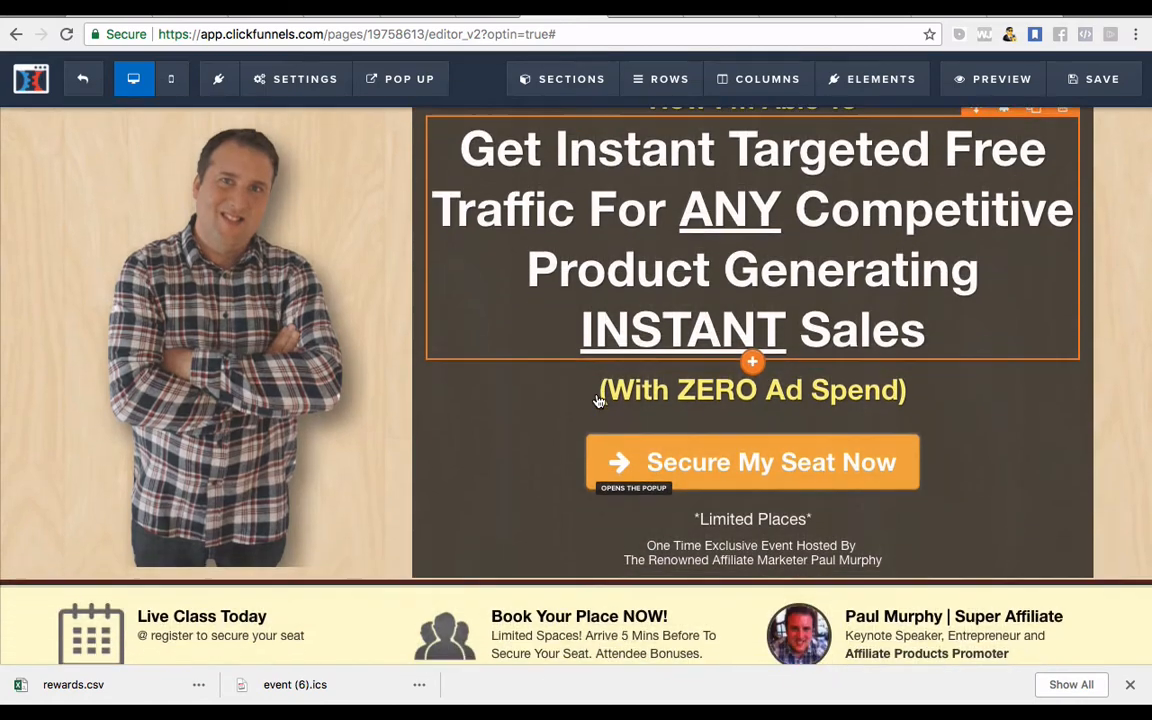
{"action": "scroll", "coordinate": [597, 400], "scroll_direction": "down", "scroll_amount": 5}
{"action": "scroll", "coordinate": [597, 400], "scroll_direction": "up", "scroll_amount": 7}
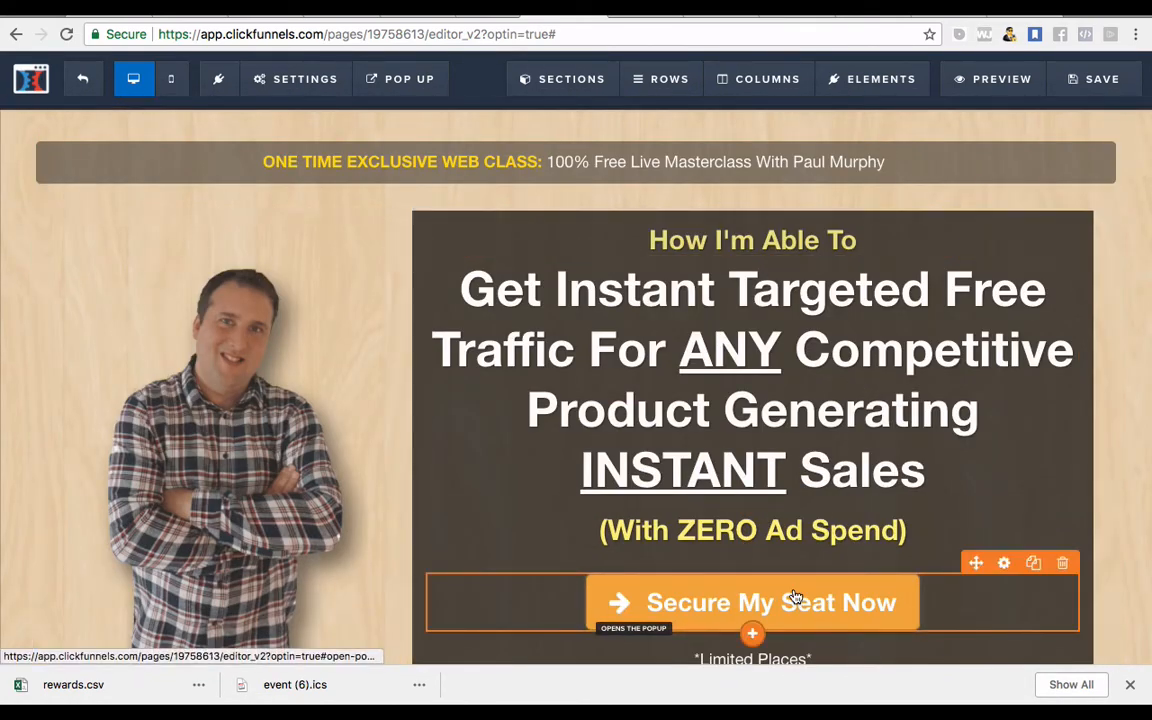
Exit the registration page editor and open the Webinar Countdown step's page for editing.
{"action": "left_click", "coordinate": [637, 16]}
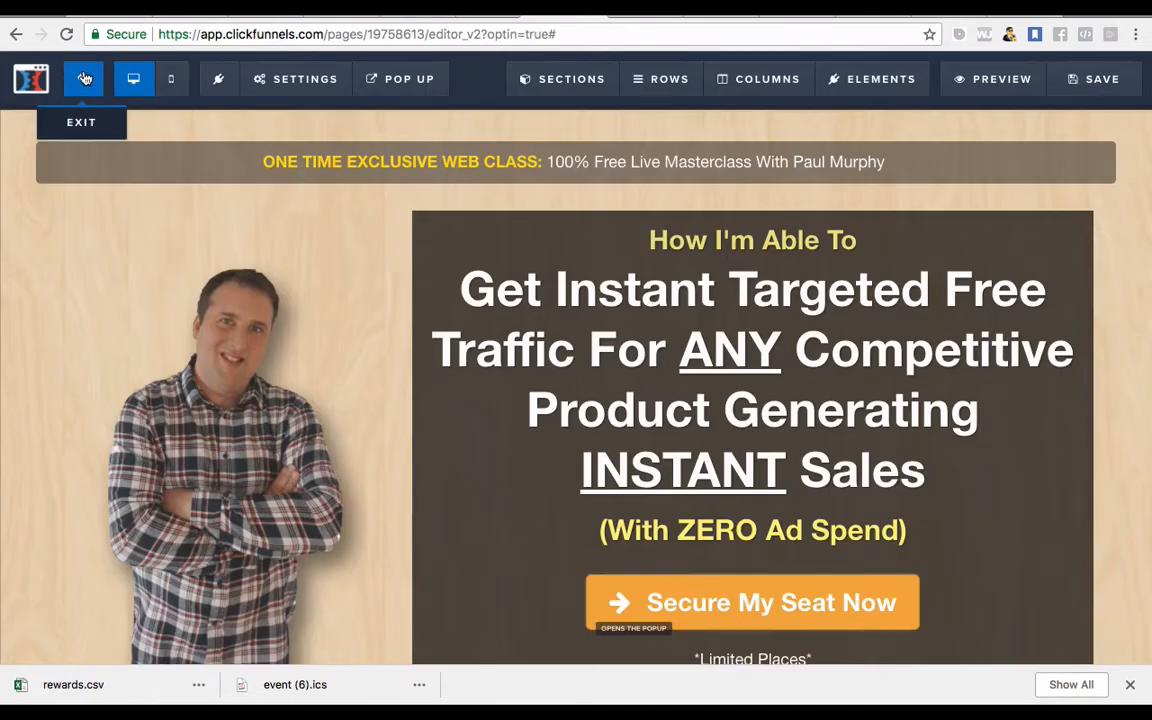
{"action": "left_click", "coordinate": [83, 79]}
{"action": "left_click", "coordinate": [703, 229]}
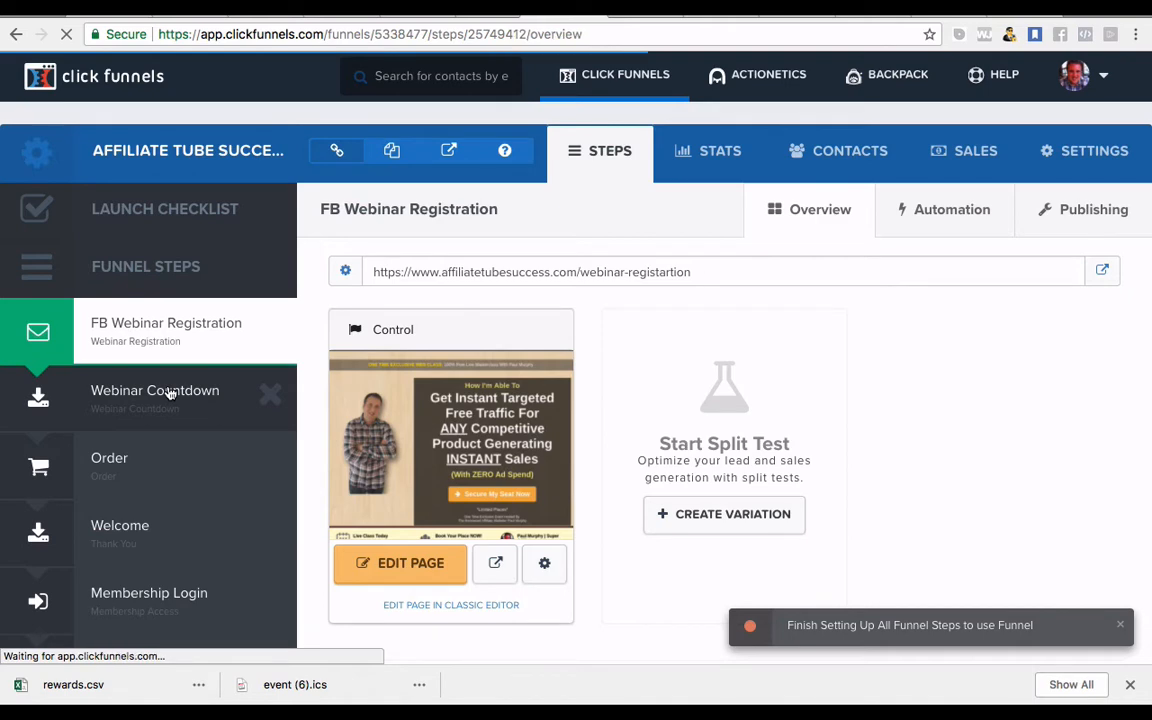
{"action": "left_click", "coordinate": [170, 393]}
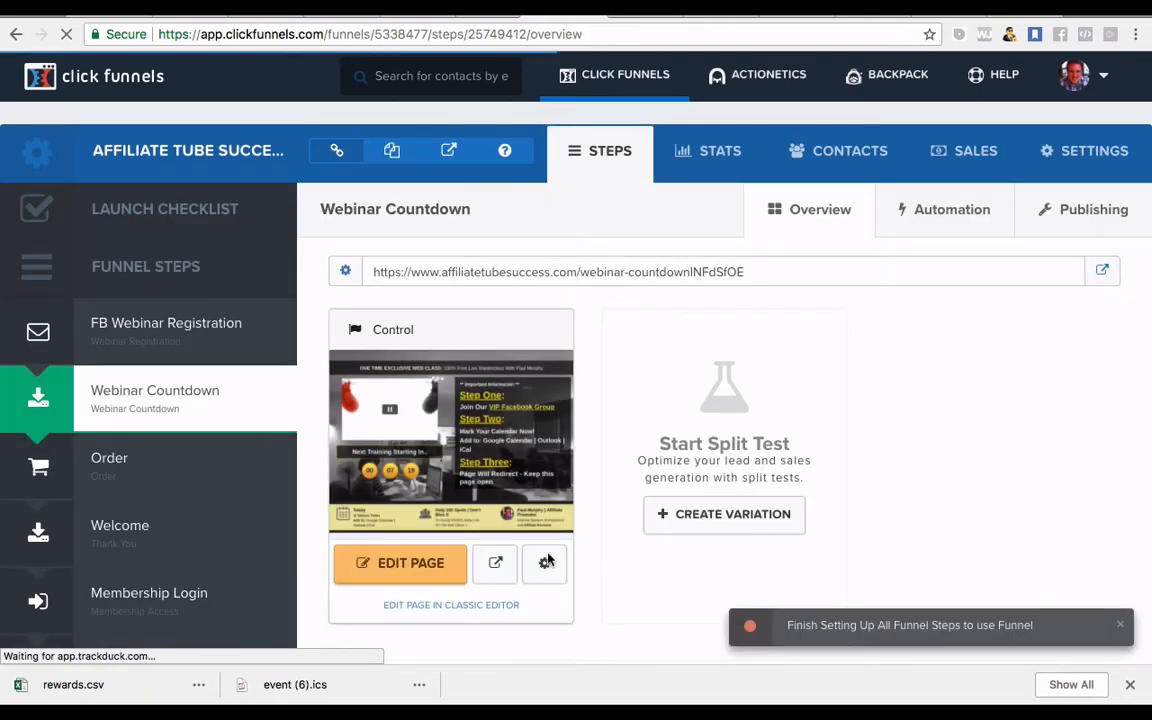
{"action": "left_click", "coordinate": [422, 581]}
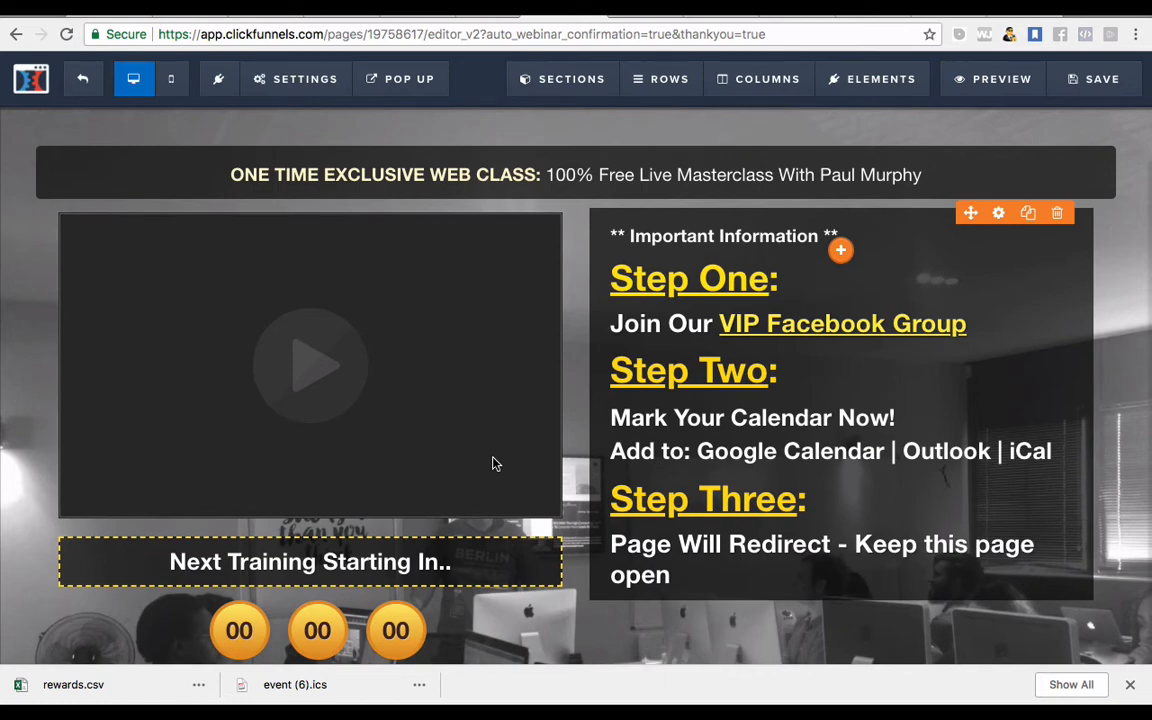
Check the minute countdown timer's duration and expiry redirect settings, close them, and look over the countdown page.
{"action": "scroll", "coordinate": [493, 463], "scroll_direction": "down", "scroll_amount": 3}
{"action": "scroll", "coordinate": [493, 463], "scroll_direction": "up", "scroll_amount": 2}
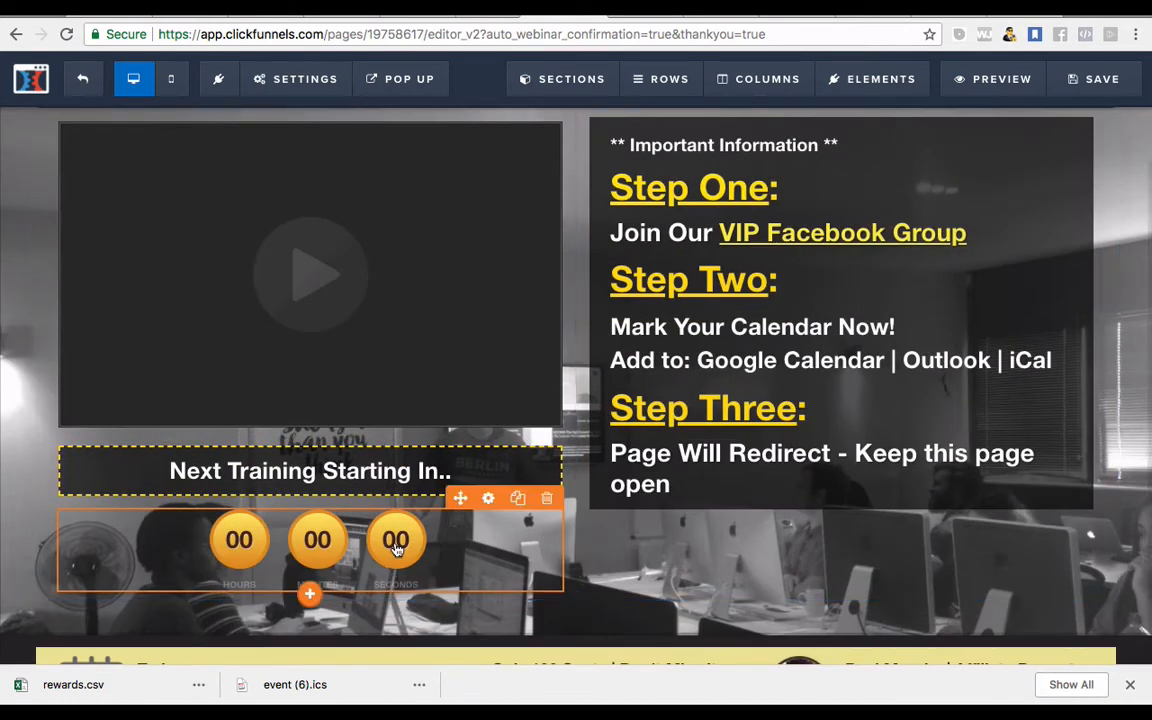
{"action": "left_click", "coordinate": [397, 547]}
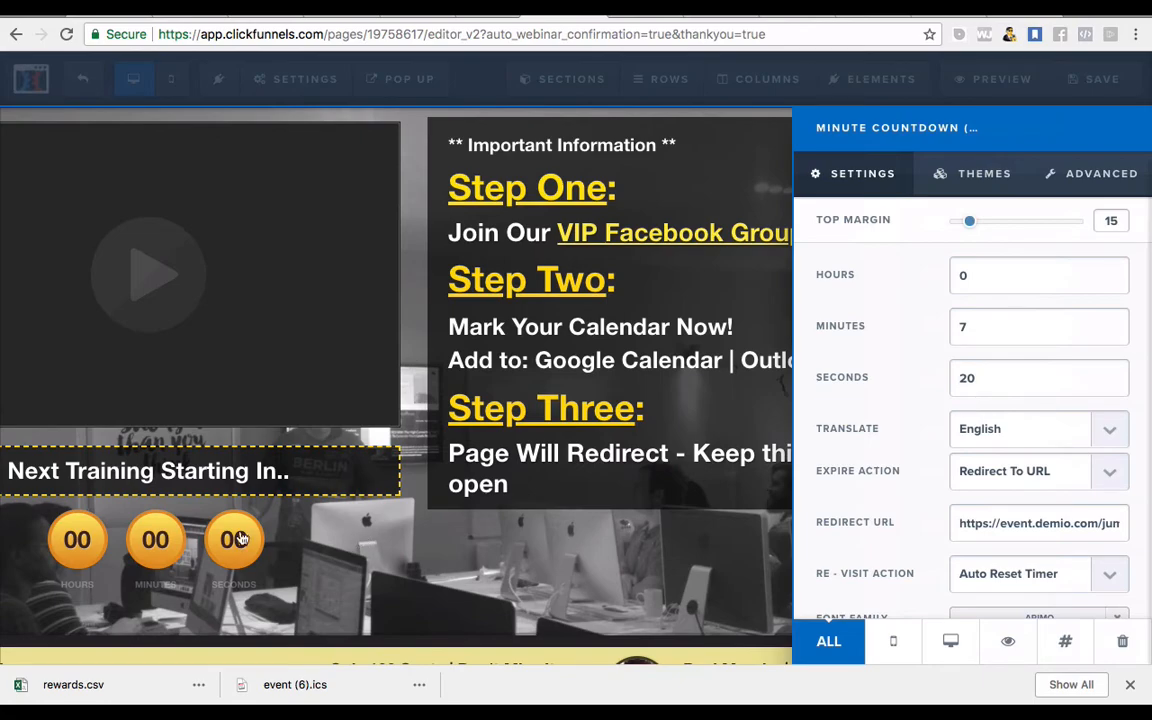
{"action": "left_click", "coordinate": [512, 462]}
{"action": "scroll", "coordinate": [512, 462], "scroll_direction": "down", "scroll_amount": 3}
{"action": "scroll", "coordinate": [512, 462], "scroll_direction": "up", "scroll_amount": 4}
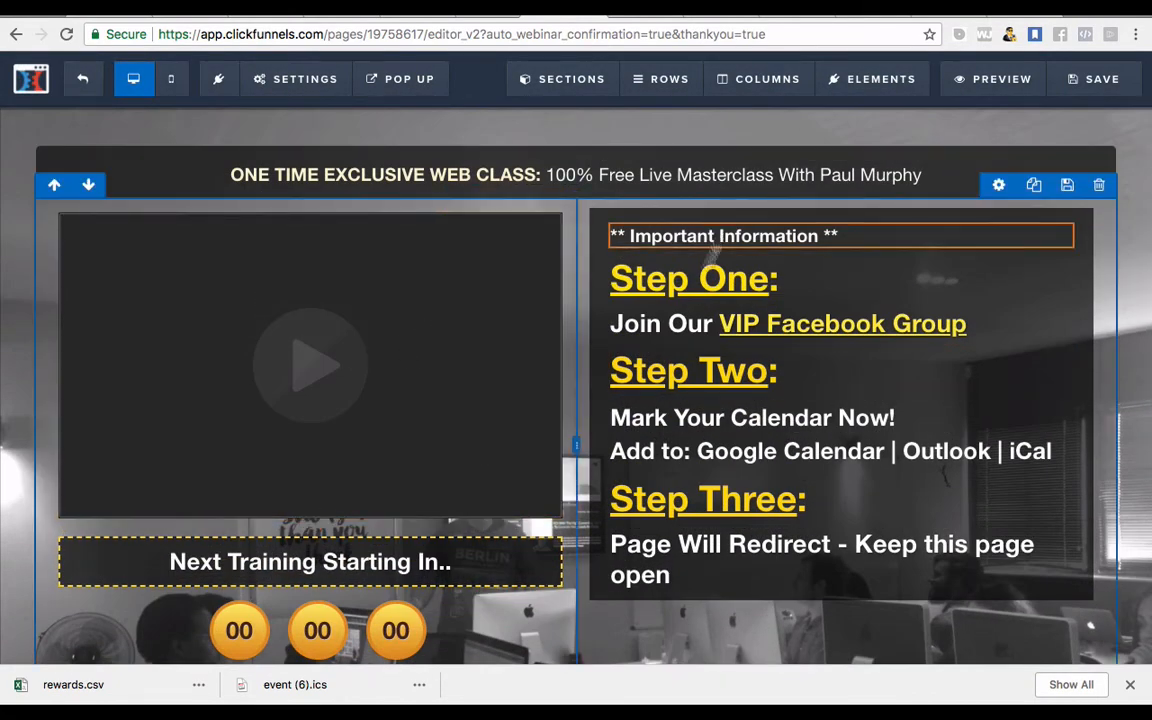
Set the minute countdown timer's minutes to 3 and review its expire action and redirect URL.
{"action": "scroll", "coordinate": [419, 380], "scroll_direction": "down", "scroll_amount": 1}
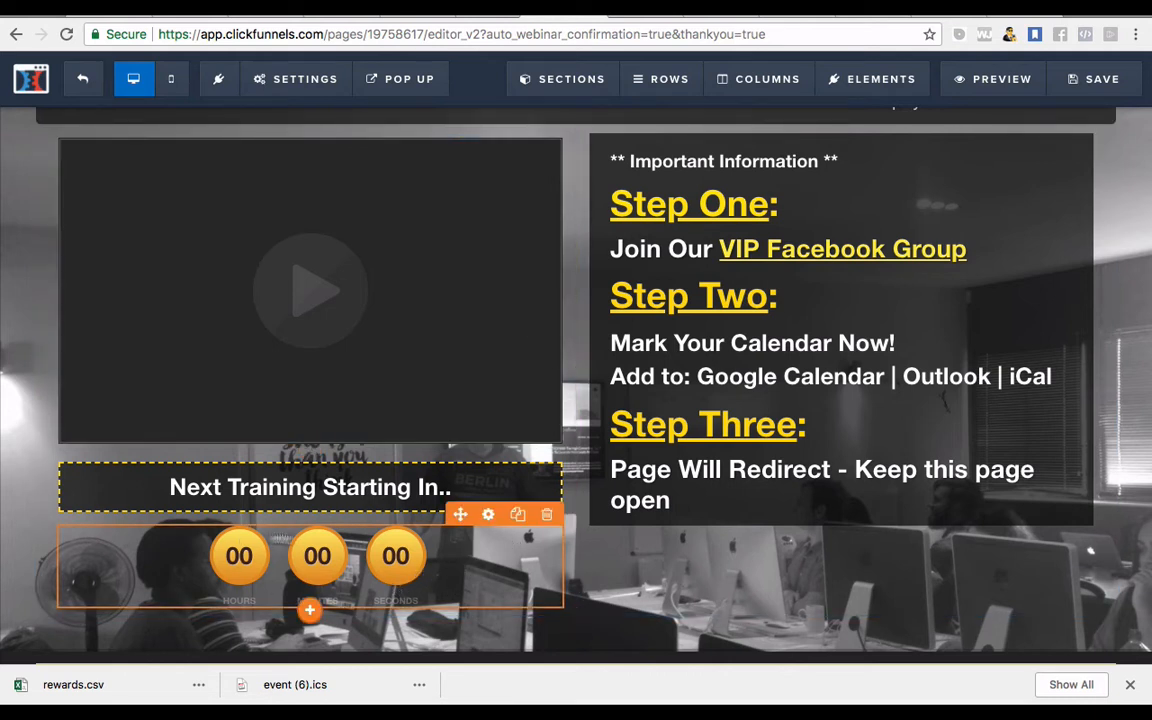
{"action": "scroll", "coordinate": [398, 590], "scroll_direction": "down", "scroll_amount": 3}
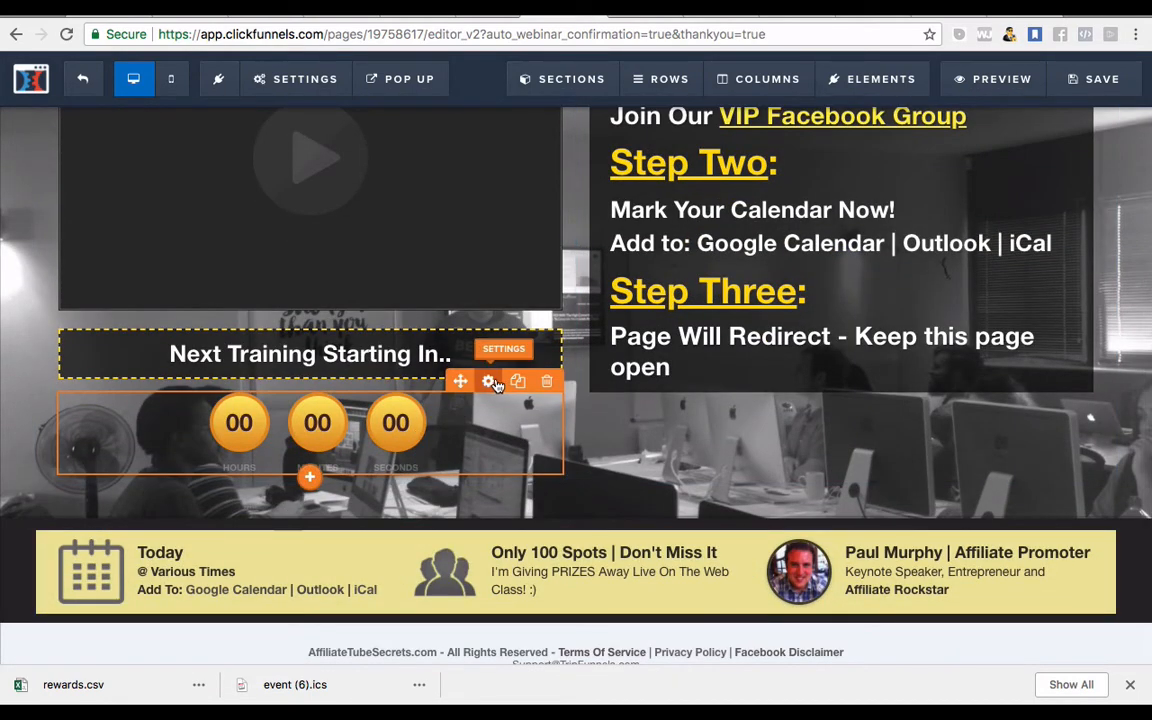
{"action": "left_click", "coordinate": [490, 383]}
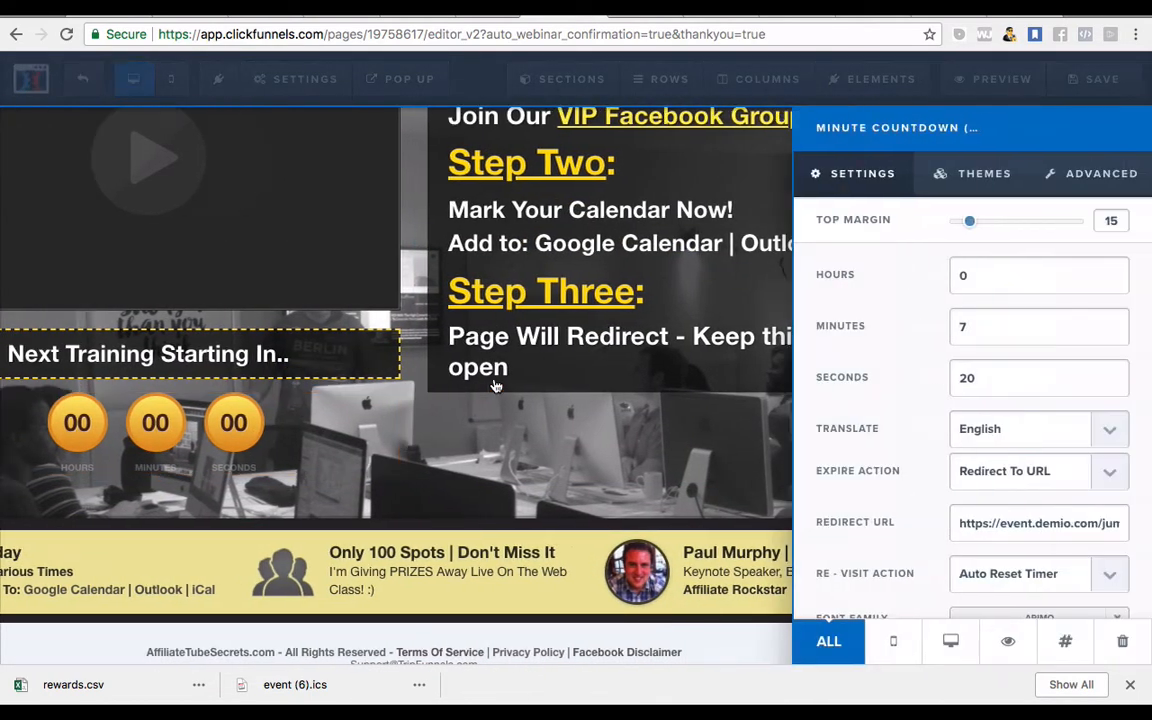
{"action": "scroll", "coordinate": [1022, 395], "scroll_direction": "down", "scroll_amount": 1}
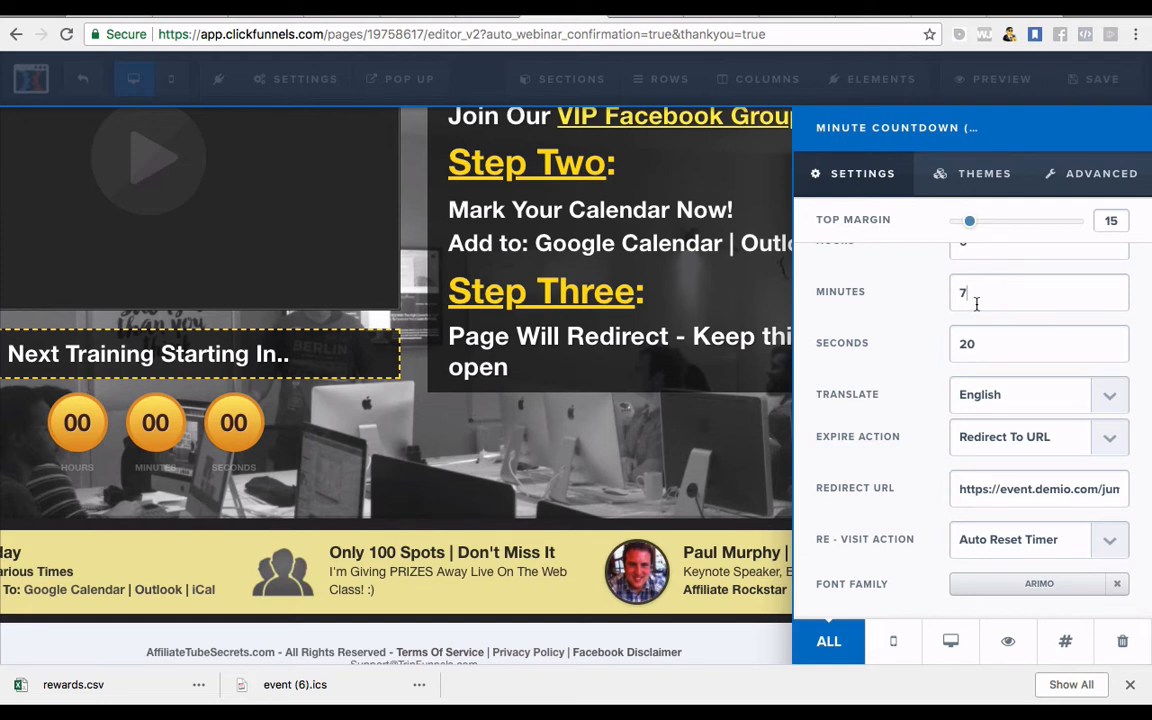
{"action": "scroll", "coordinate": [976, 304], "scroll_direction": "up", "scroll_amount": 2}
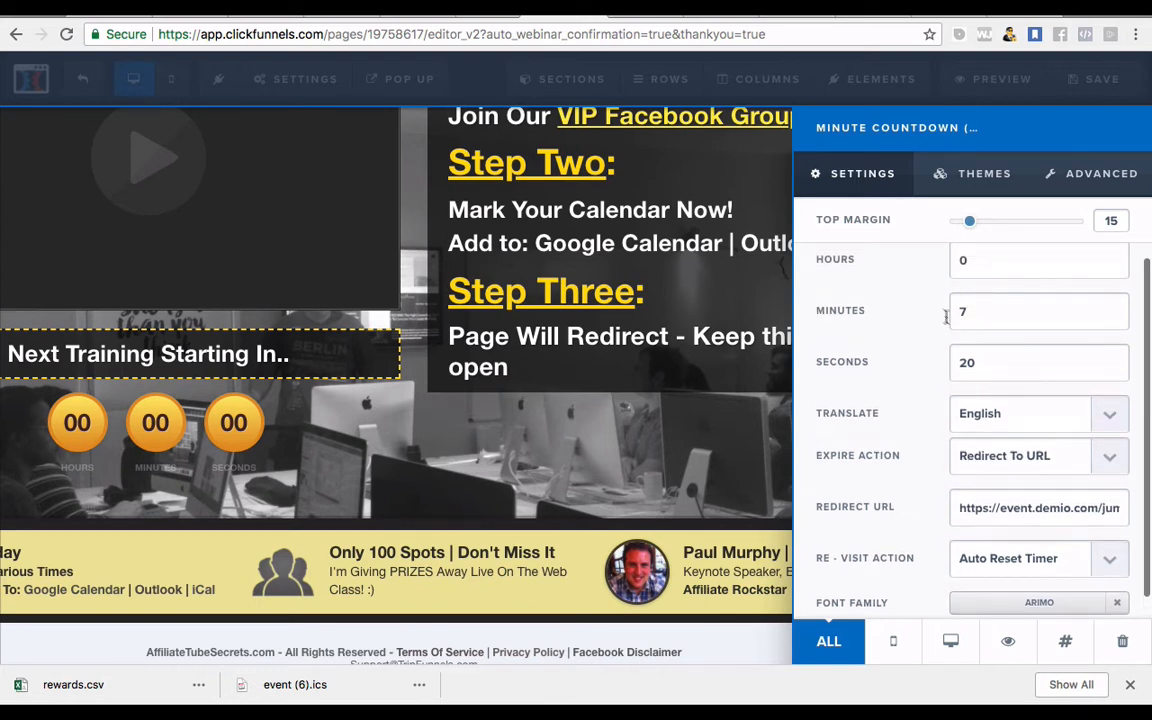
{"action": "left_click", "coordinate": [971, 304]}
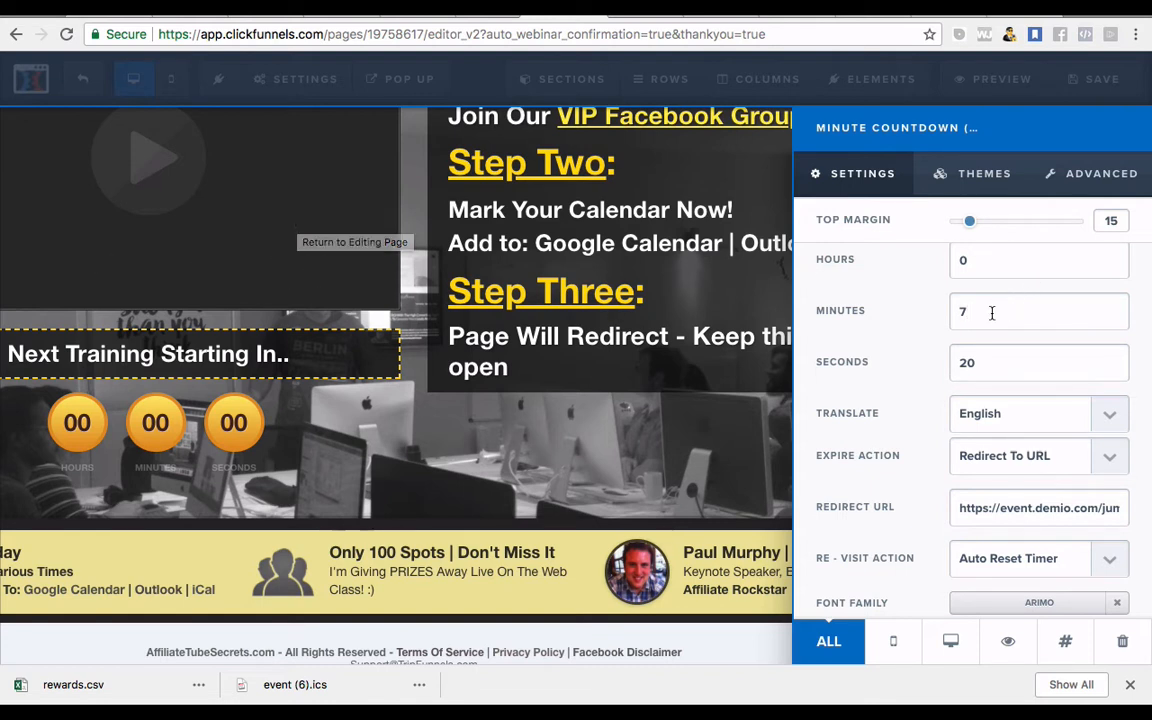
{"action": "scroll", "coordinate": [992, 313], "scroll_direction": "down", "scroll_amount": 1}
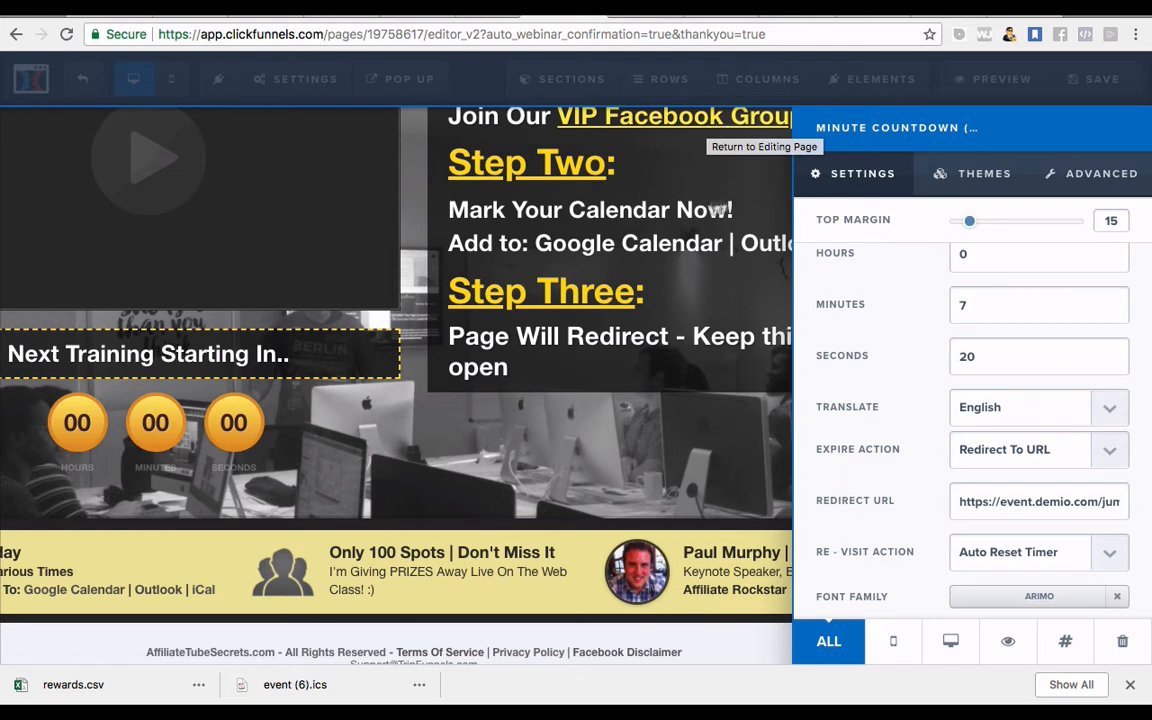
{"action": "key", "text": "BackSpace"}
{"action": "type", "text": "3"}
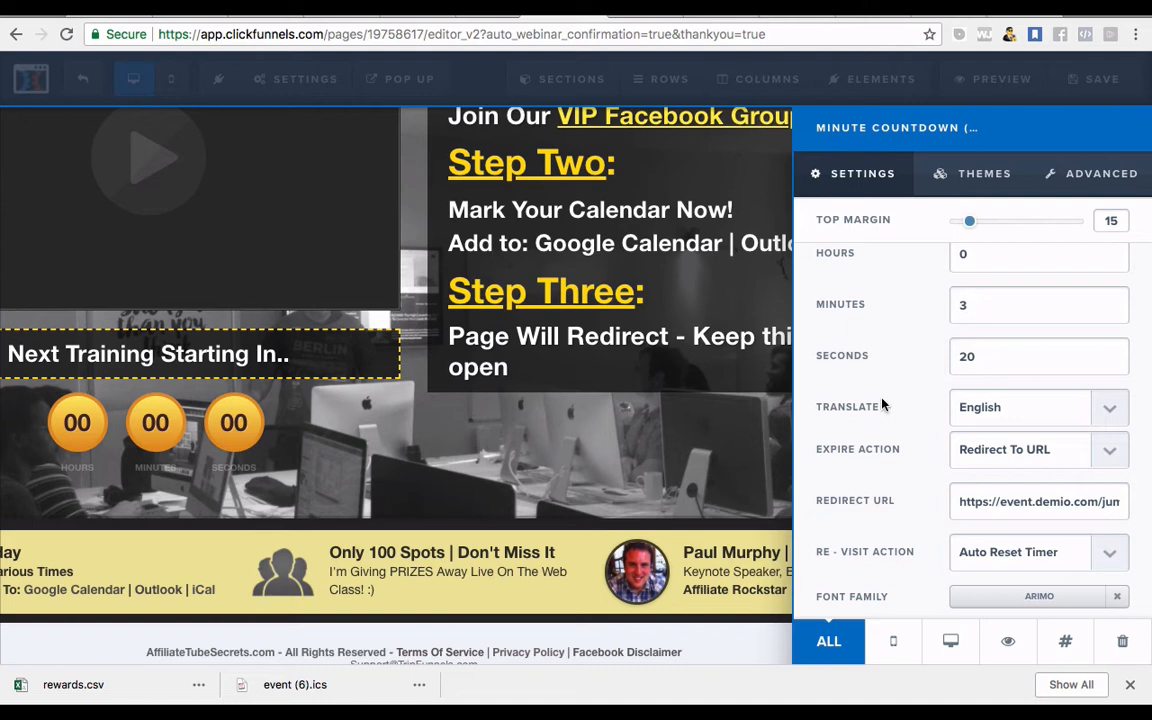
{"action": "scroll", "coordinate": [882, 403], "scroll_direction": "down", "scroll_amount": 1}
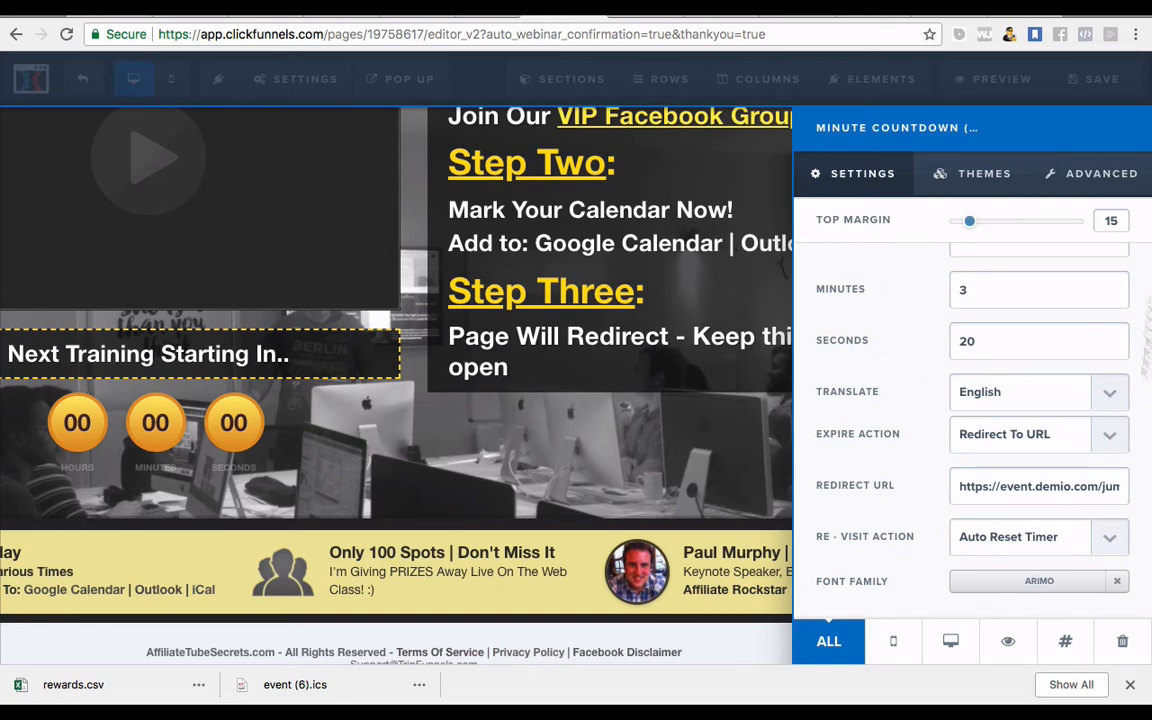
{"action": "scroll", "coordinate": [995, 288], "scroll_direction": "up", "scroll_amount": 1}
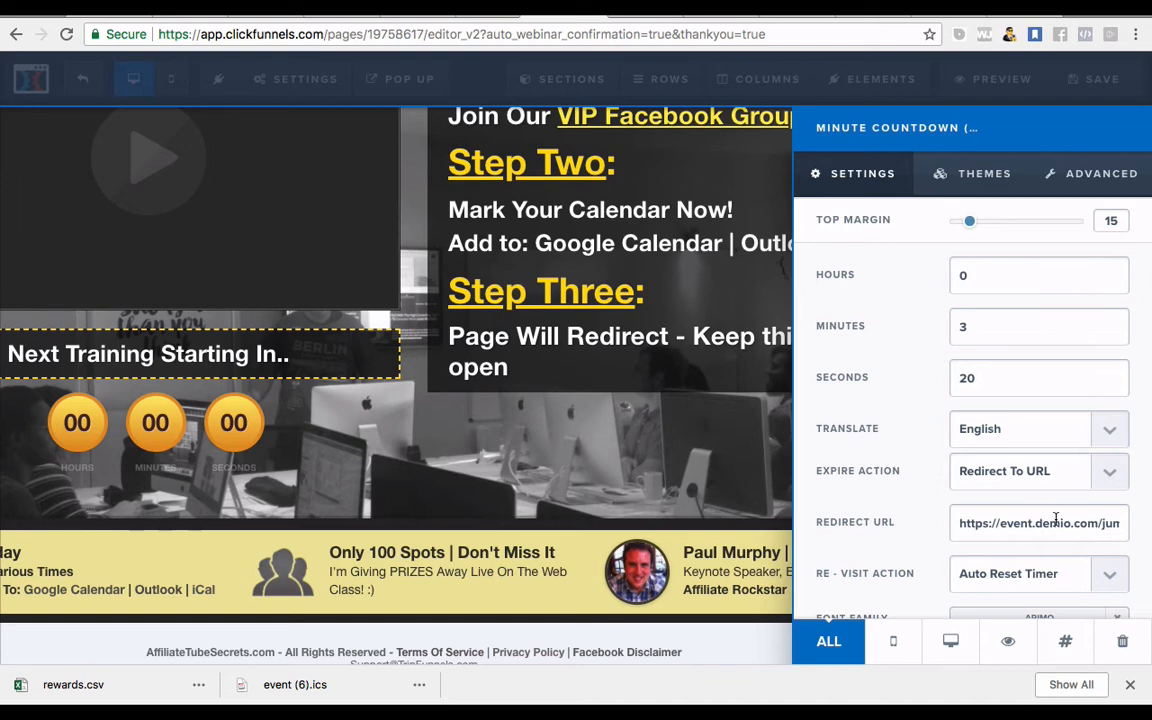
Switch to Demio and check the registration page of the first like live replay, and close it again.
{"action": "left_click", "coordinate": [716, 15]}
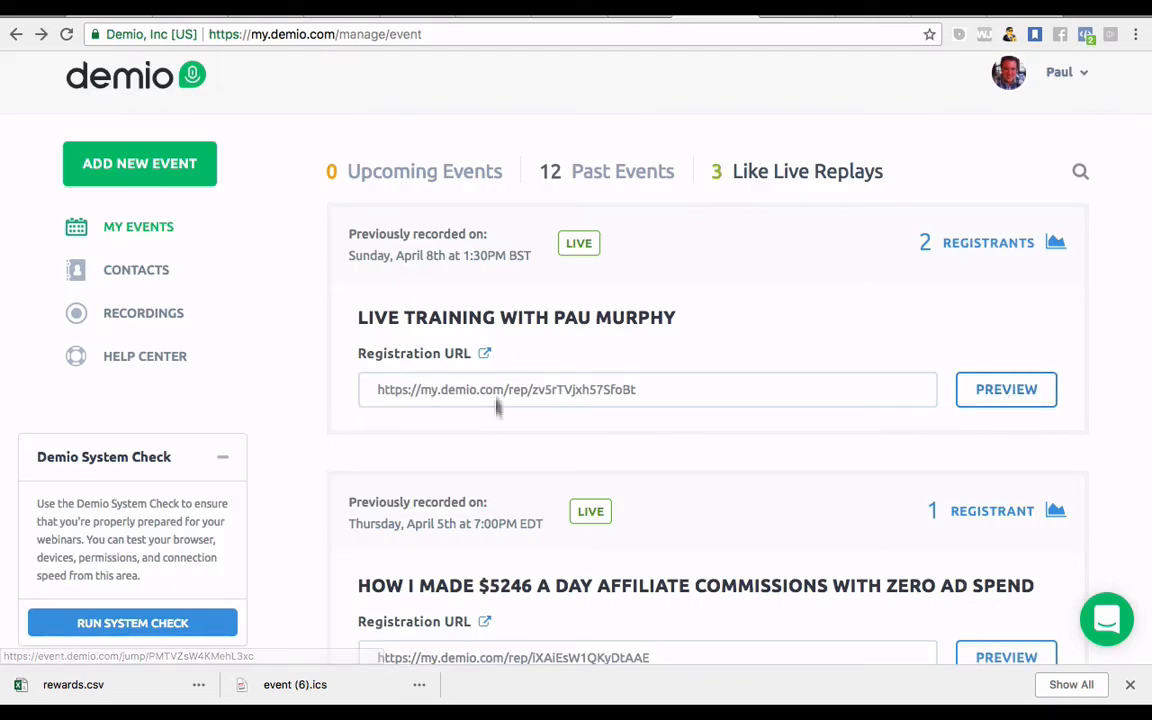
{"action": "left_click", "coordinate": [486, 356]}
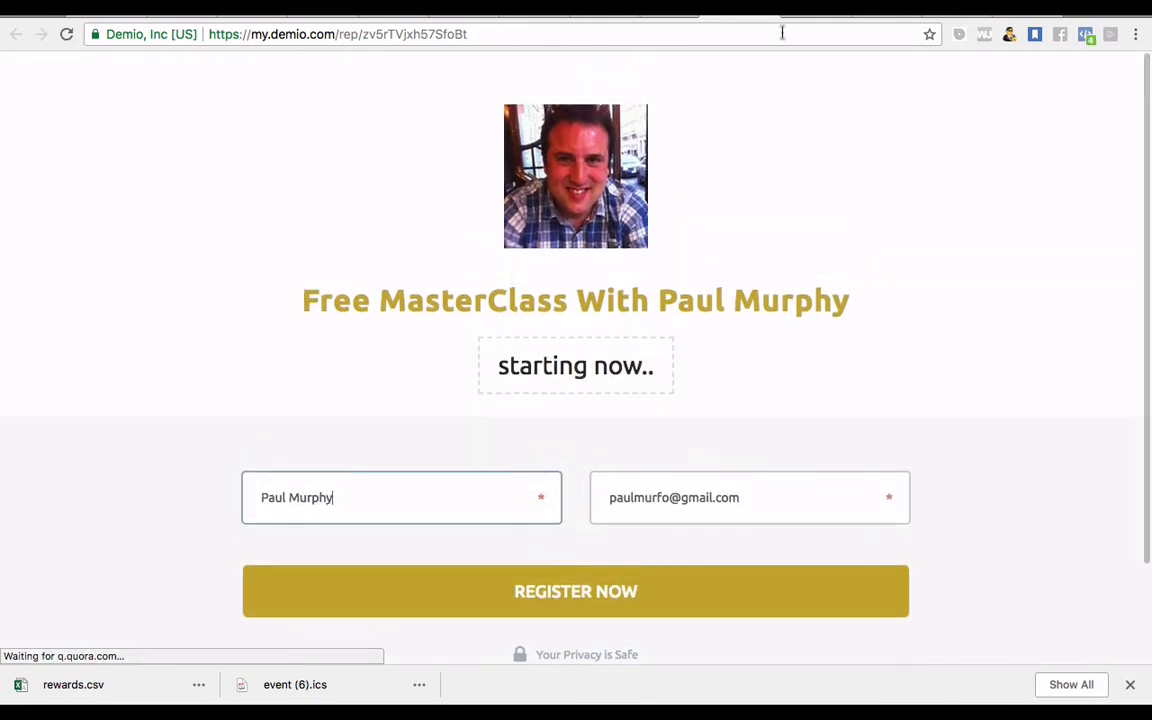
{"action": "key", "text": "ctrl+w"}
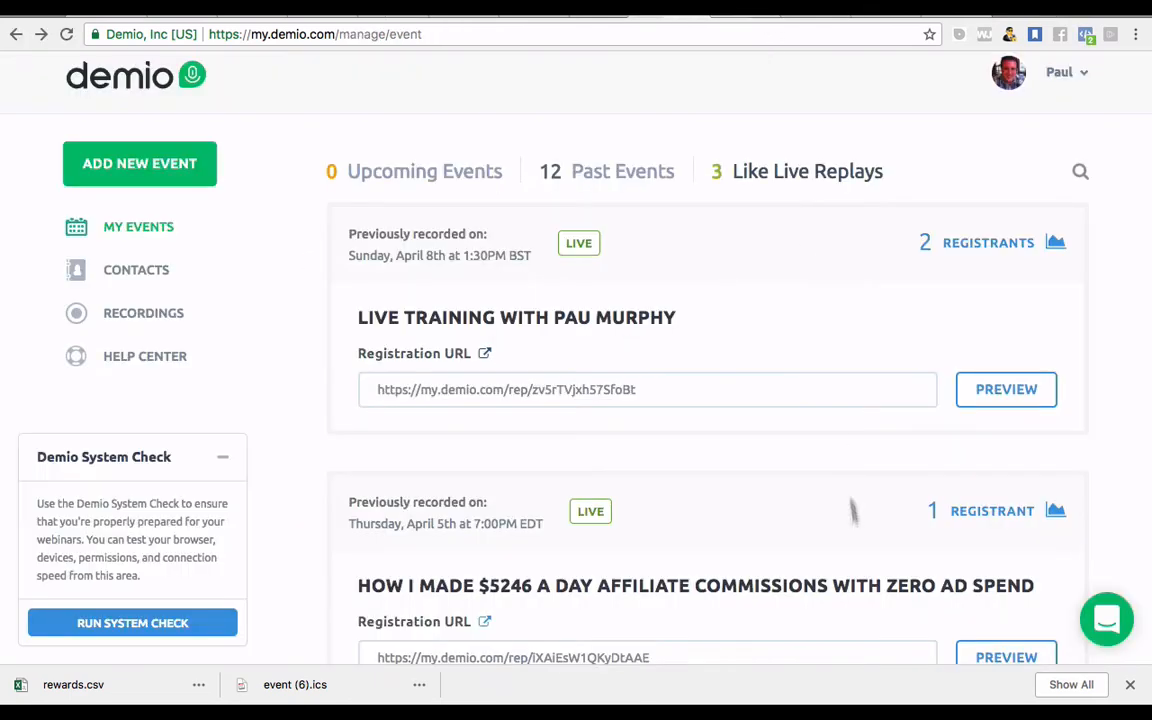
Preview the first like live replay, copy its event.demio.com jump URL, and return to the replays list.
{"action": "left_click", "coordinate": [1010, 401]}
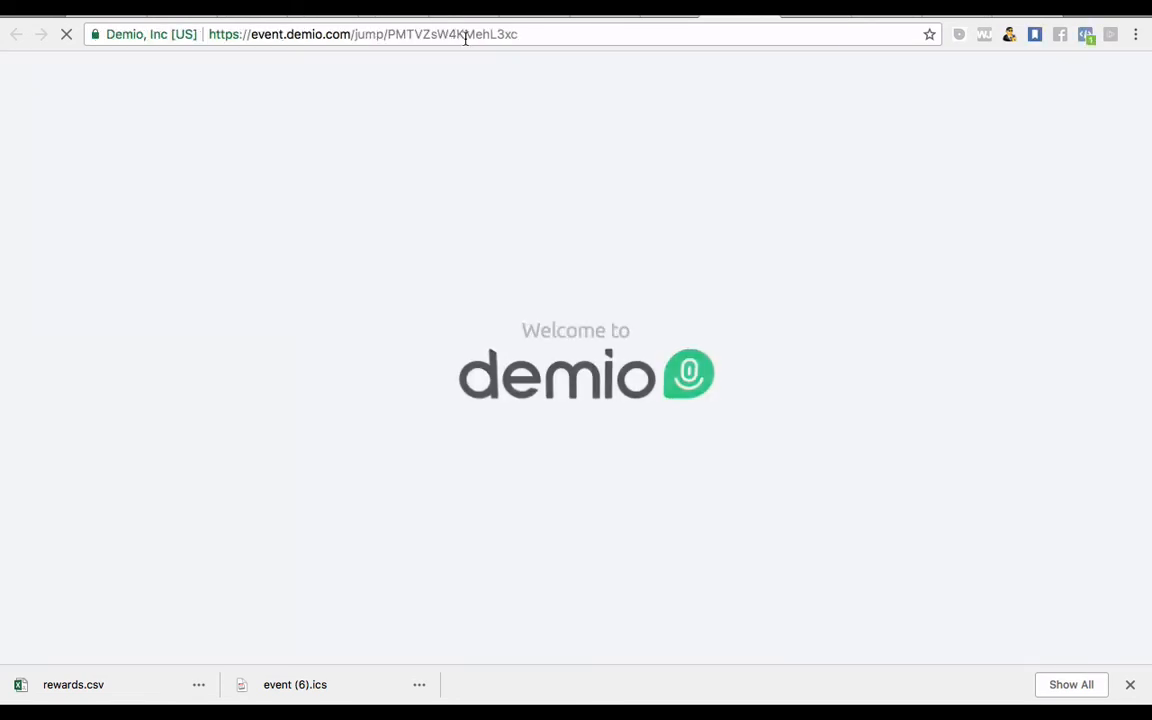
{"action": "left_click", "coordinate": [465, 36]}
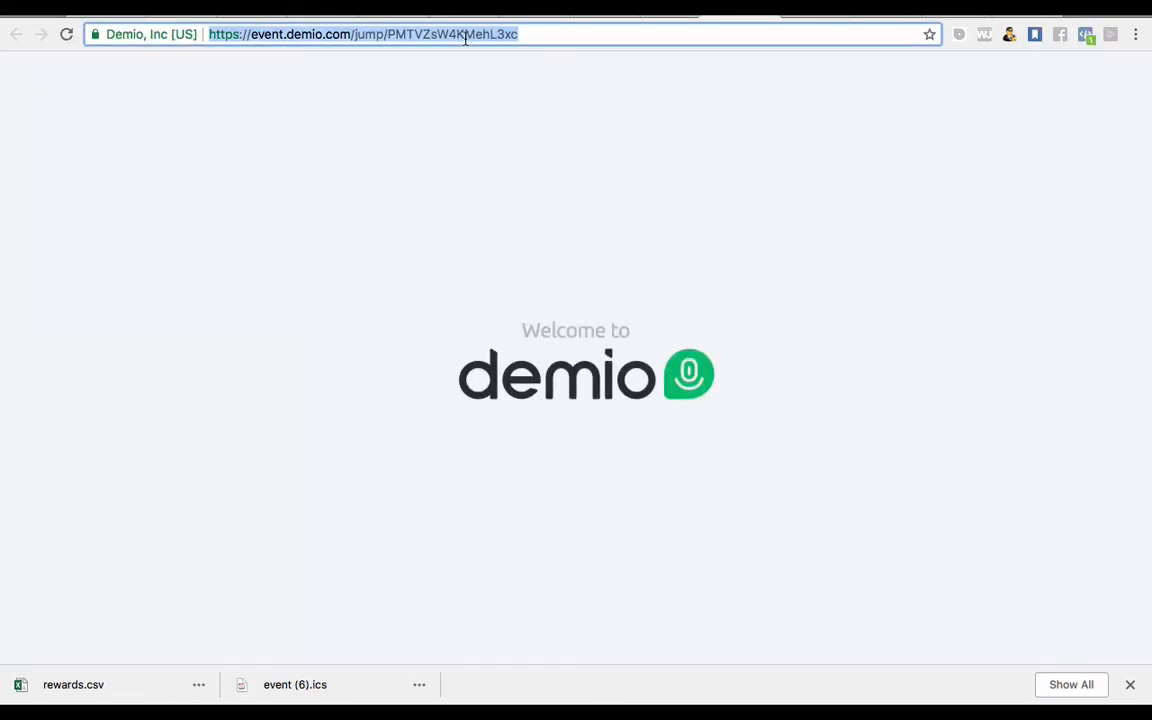
{"action": "right_click", "coordinate": [465, 36]}
{"action": "left_click", "coordinate": [492, 63]}
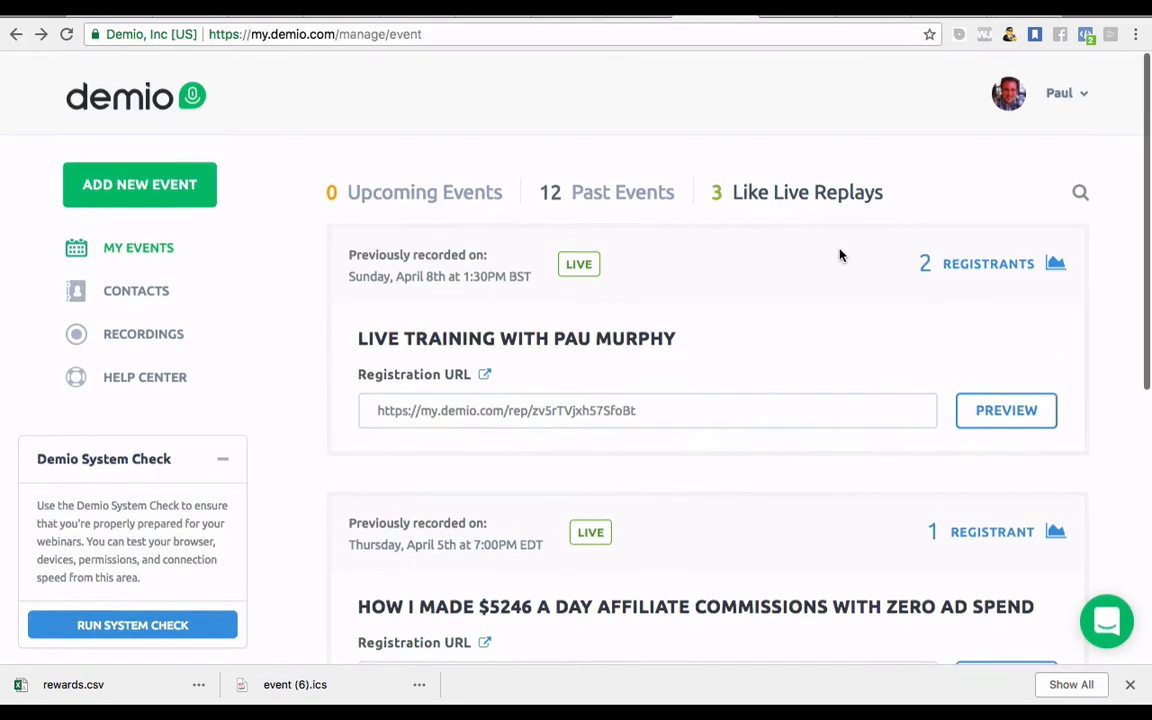
Look over the Like Live Replays list, examining each replay's title, registration URL and registrants.
{"action": "scroll", "coordinate": [840, 255], "scroll_direction": "down", "scroll_amount": 3}
{"action": "scroll", "coordinate": [823, 194], "scroll_direction": "up", "scroll_amount": 2}
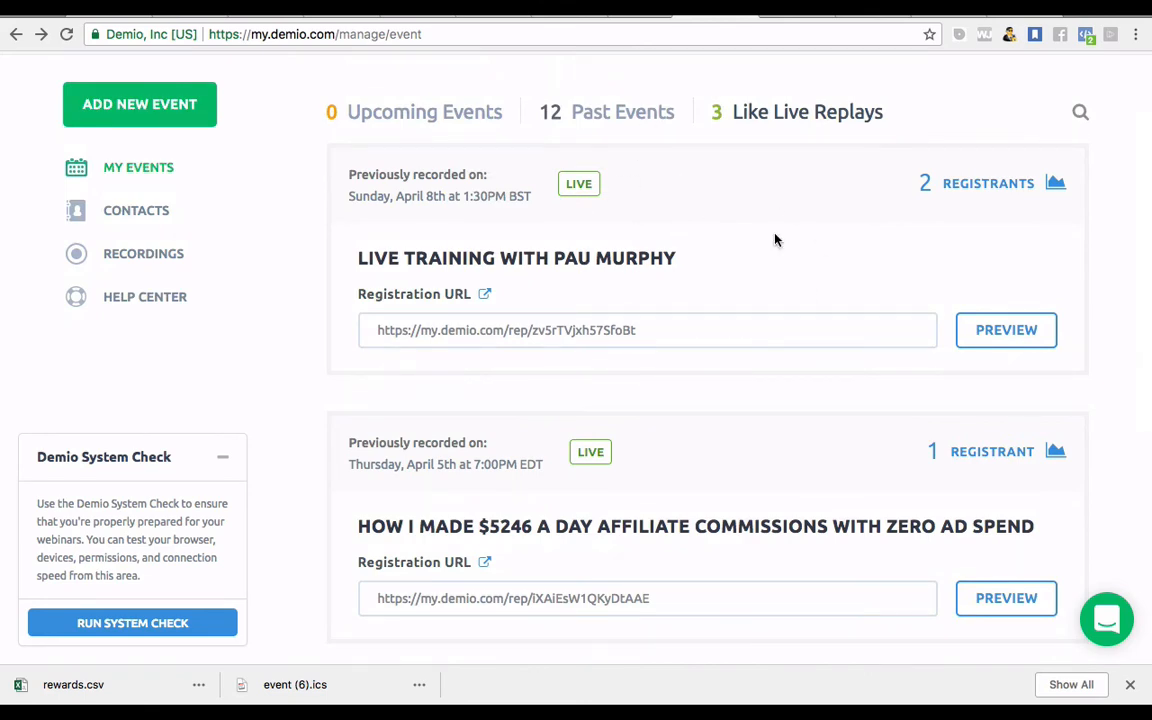
{"action": "scroll", "coordinate": [843, 260], "scroll_direction": "down", "scroll_amount": 1}
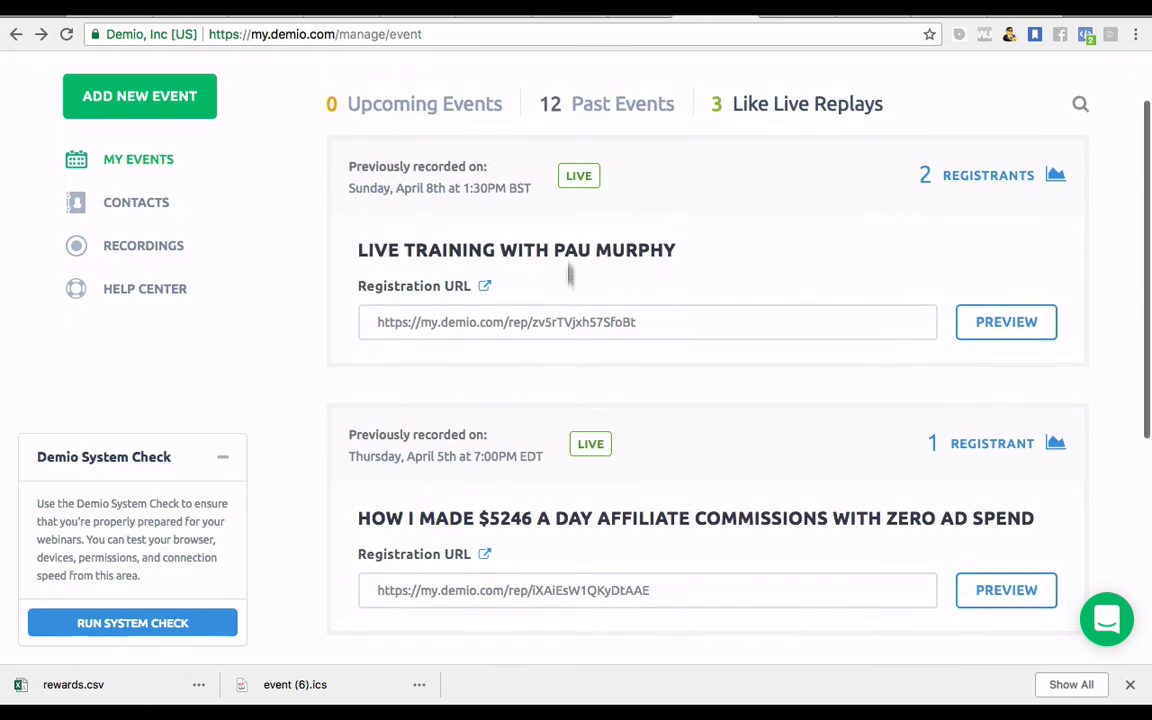
{"action": "scroll", "coordinate": [622, 323], "scroll_direction": "down", "scroll_amount": 1}
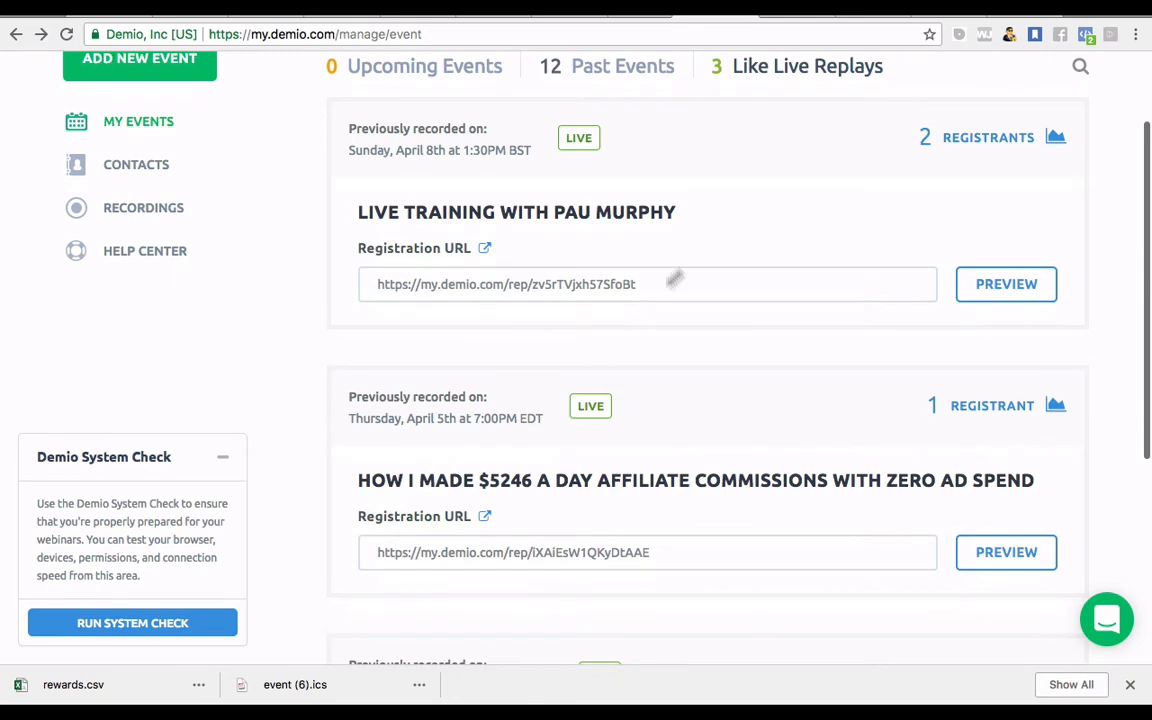
{"action": "scroll", "coordinate": [668, 219], "scroll_direction": "down", "scroll_amount": 2}
{"action": "scroll", "coordinate": [669, 218], "scroll_direction": "up", "scroll_amount": 2}
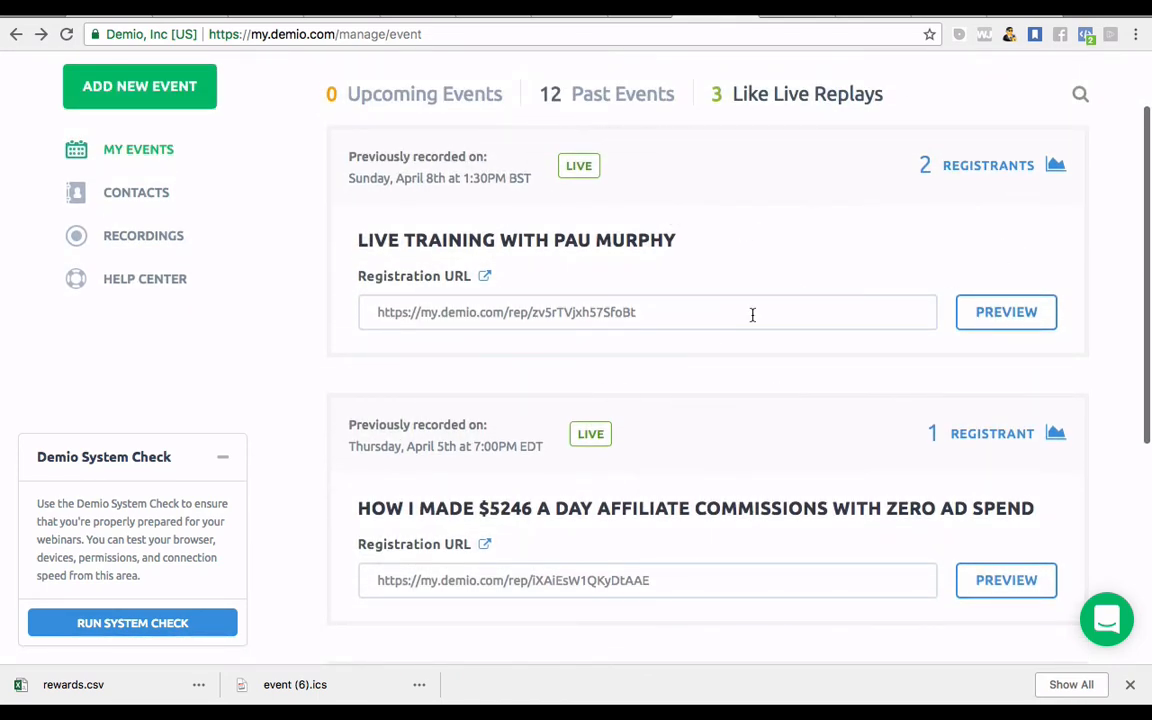
{"action": "scroll", "coordinate": [750, 313], "scroll_direction": "down", "scroll_amount": 1}
{"action": "scroll", "coordinate": [753, 321], "scroll_direction": "up", "scroll_amount": 2}
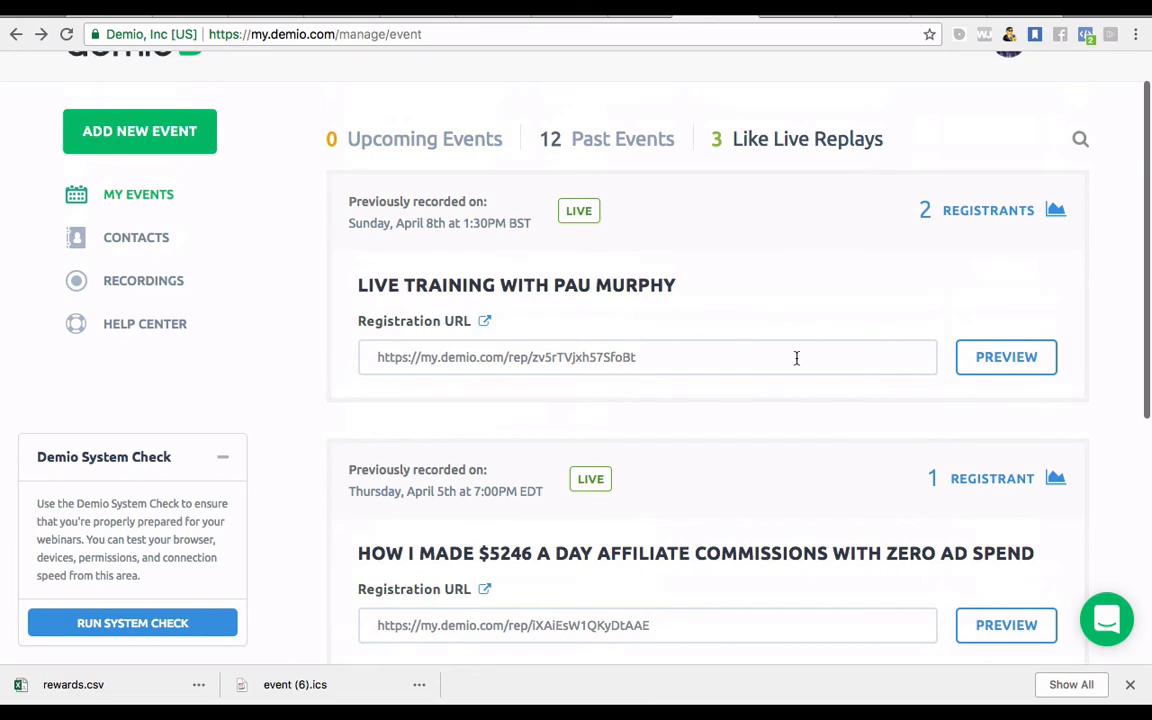
{"action": "scroll", "coordinate": [796, 358], "scroll_direction": "down", "scroll_amount": 1}
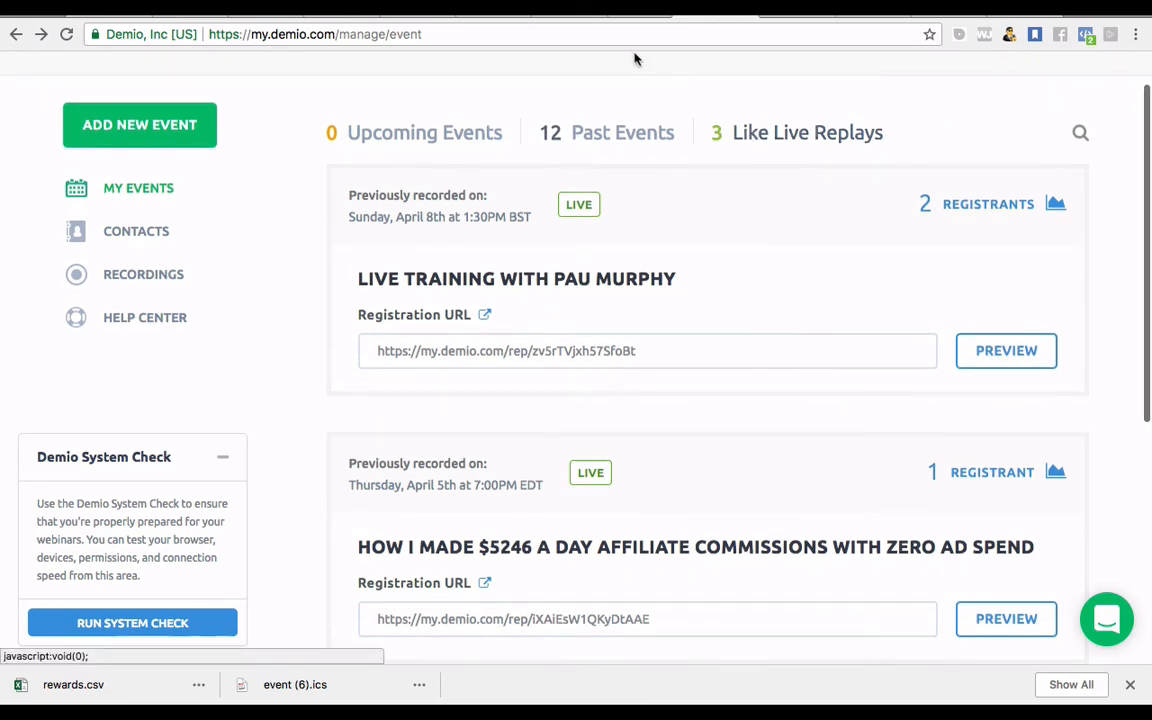
Switch back to the ClickFunnels countdown page editor and paste the copied Demio replay URL as the minute countdown timer's redirect URL.
{"action": "left_click", "coordinate": [563, 15]}
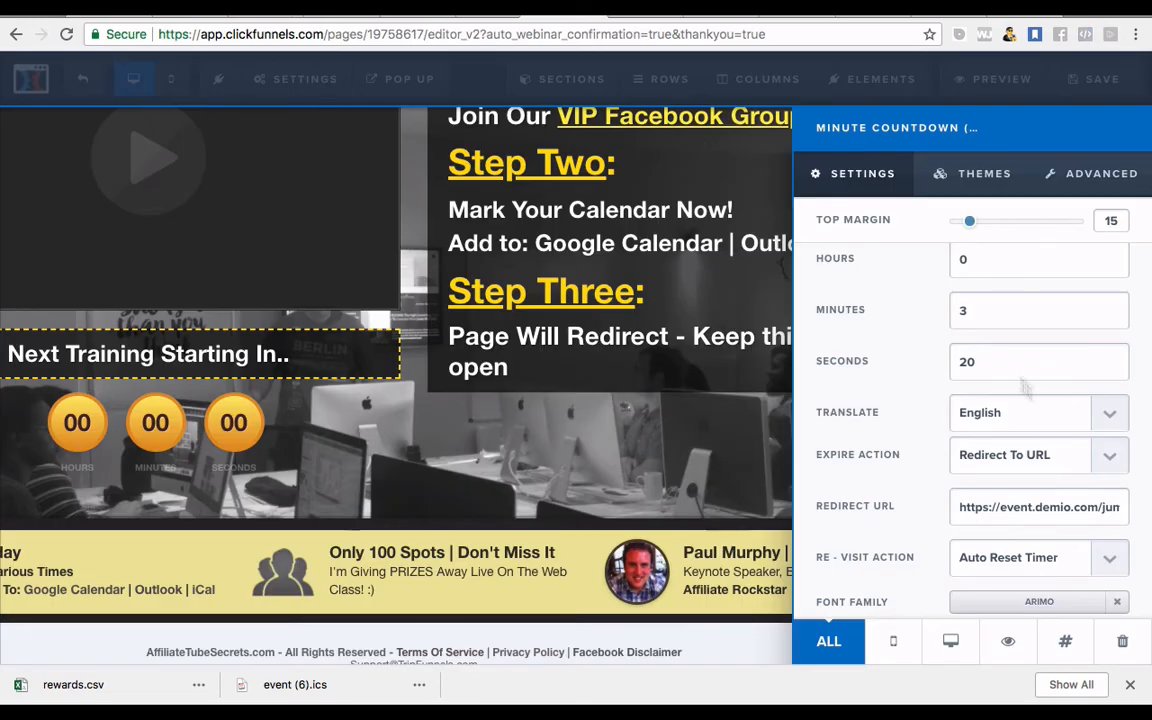
{"action": "left_click_drag", "start_coordinate": [955, 506], "coordinate": [1150, 515]}
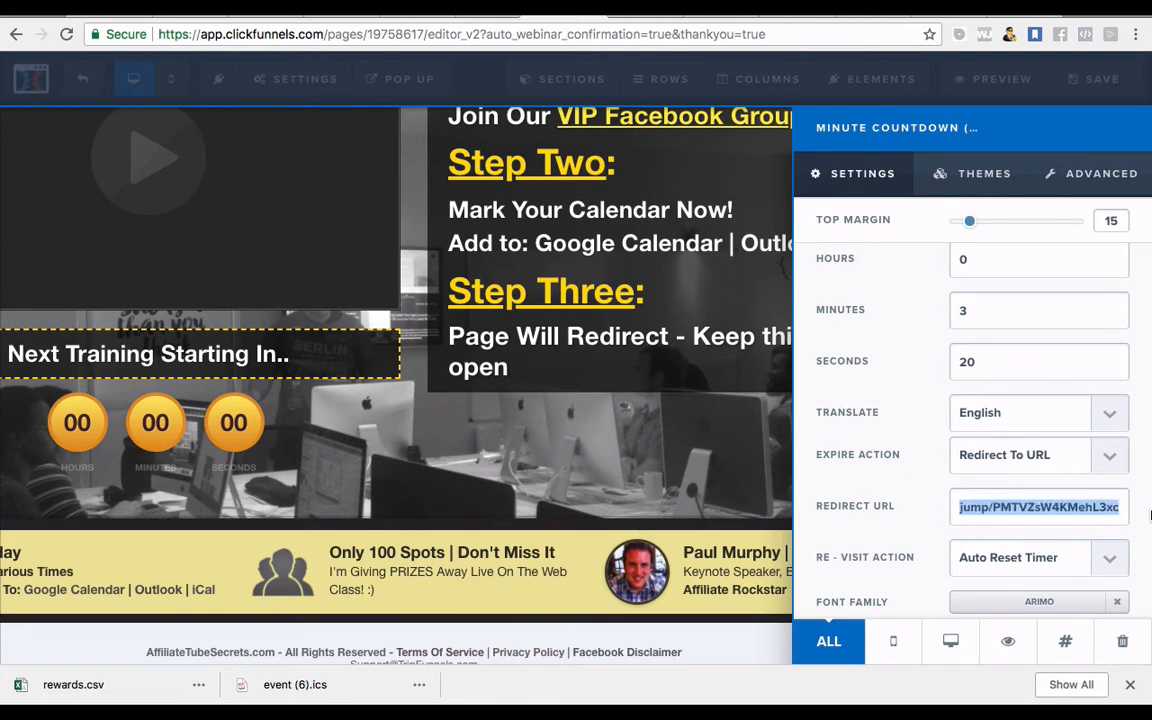
{"action": "key", "text": "super+v"}
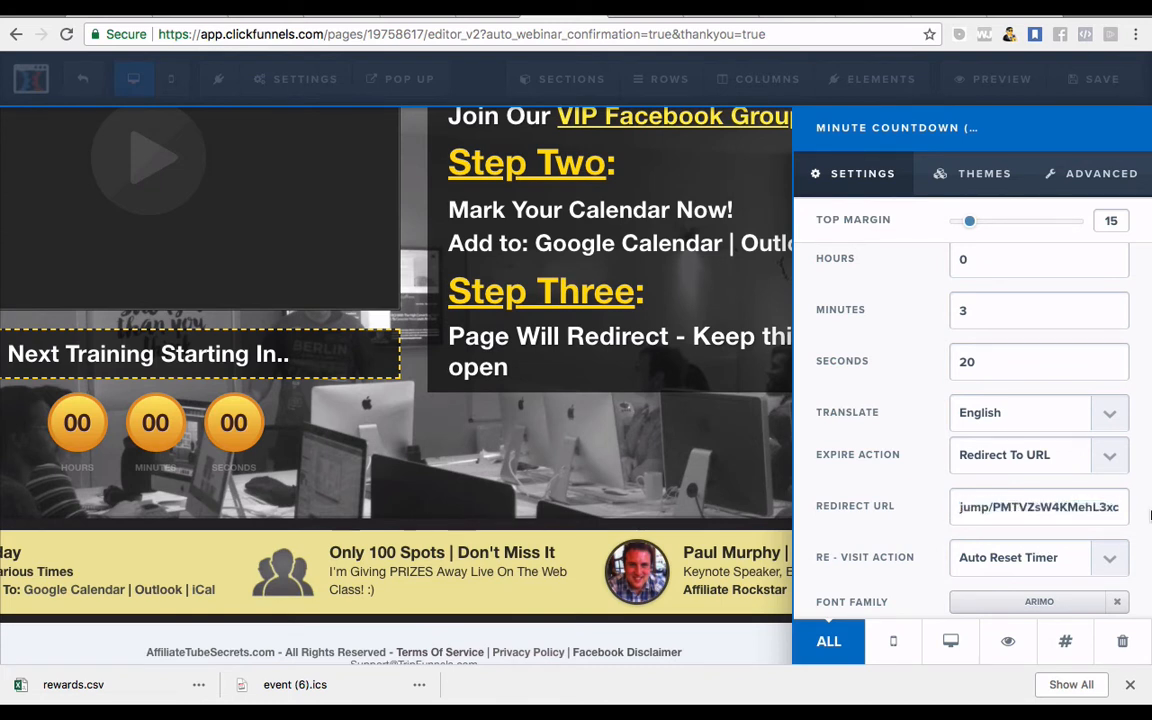
{"action": "scroll", "coordinate": [1015, 555], "scroll_direction": "down", "scroll_amount": 1}
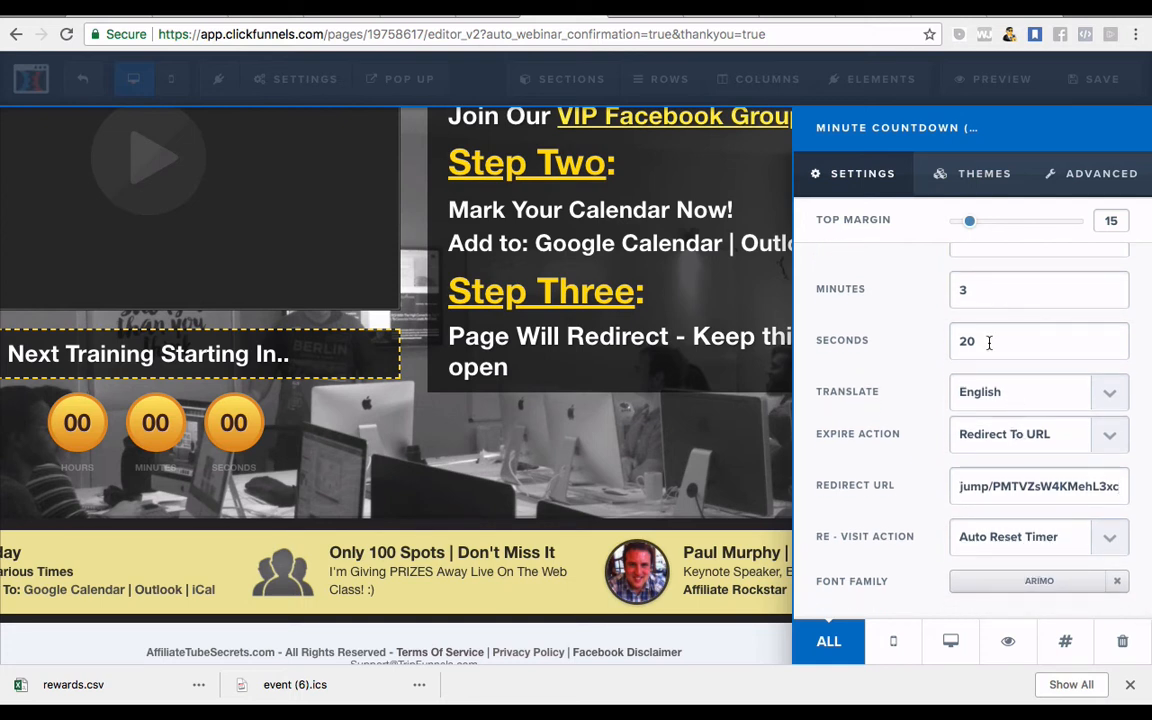
Shorten the minute countdown timer to 0 minutes and 5 seconds, close its settings, and save the page.
{"action": "left_click", "coordinate": [967, 289]}
{"action": "key", "text": "BackSpace"}
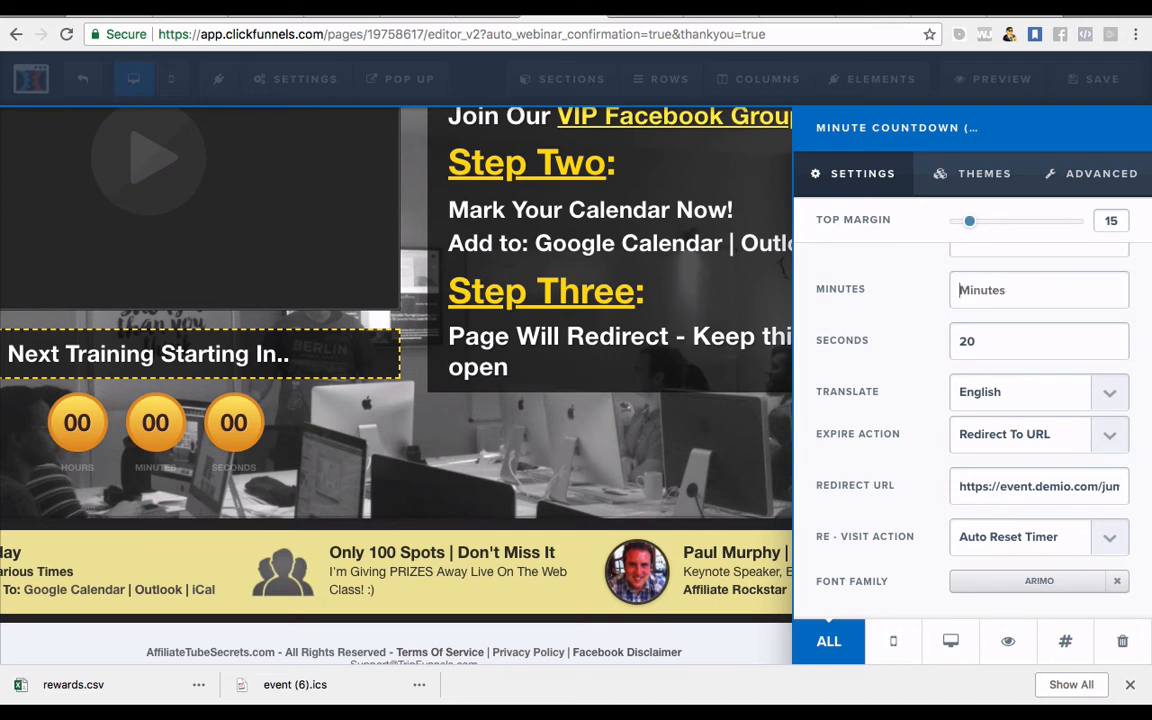
{"action": "type", "text": "0"}
{"action": "key", "text": "BackSpace"}
{"action": "type", "text": "5"}
{"action": "left_click", "coordinate": [759, 496]}
{"action": "left_click", "coordinate": [1100, 88]}
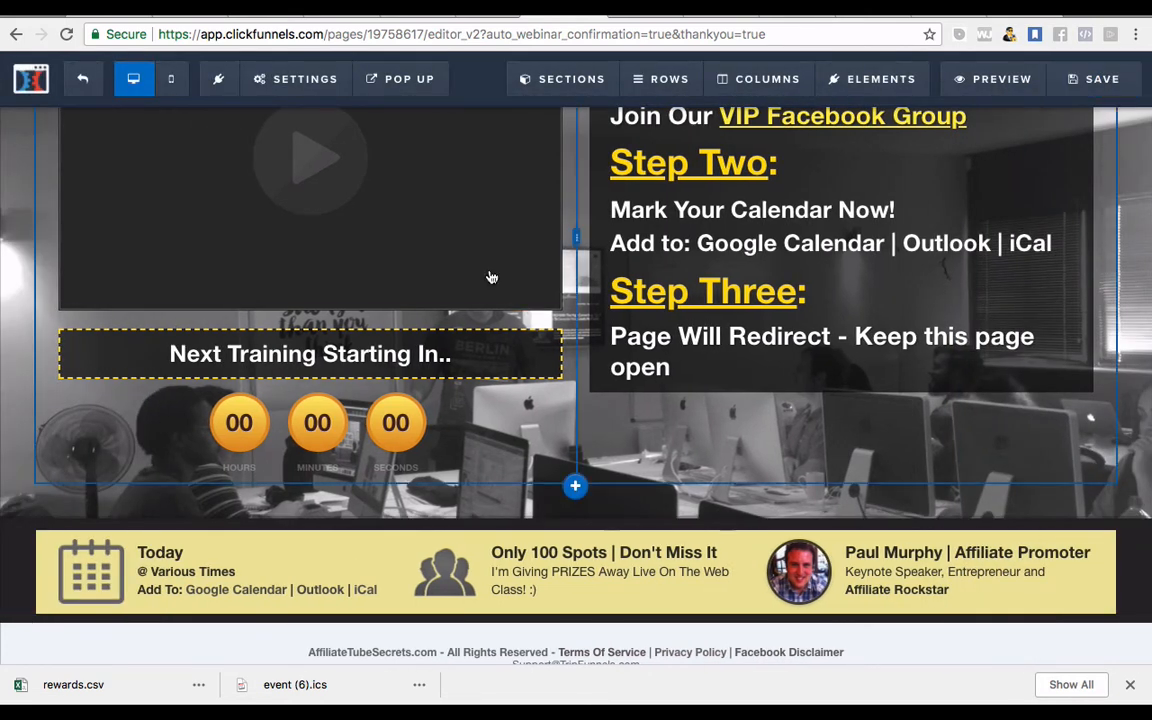
Exit the page editor and open the live Webinar Countdown page to test the timer's redirect.
{"action": "left_click", "coordinate": [81, 79]}
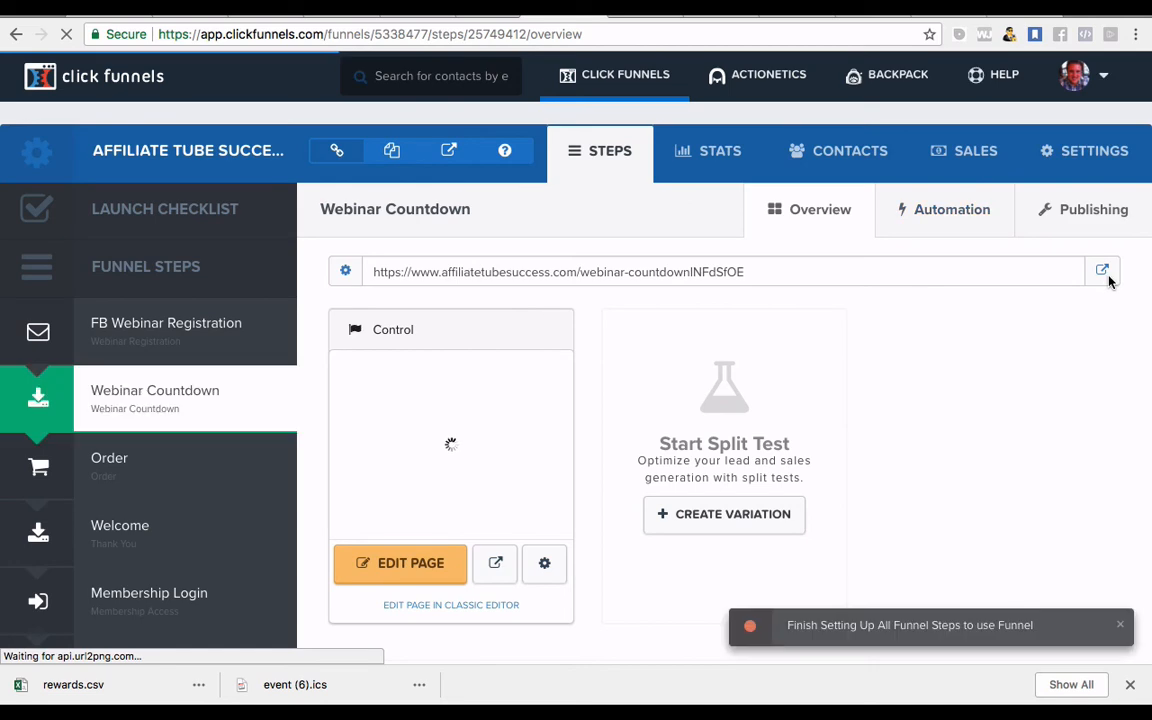
{"action": "left_click", "coordinate": [1103, 271]}
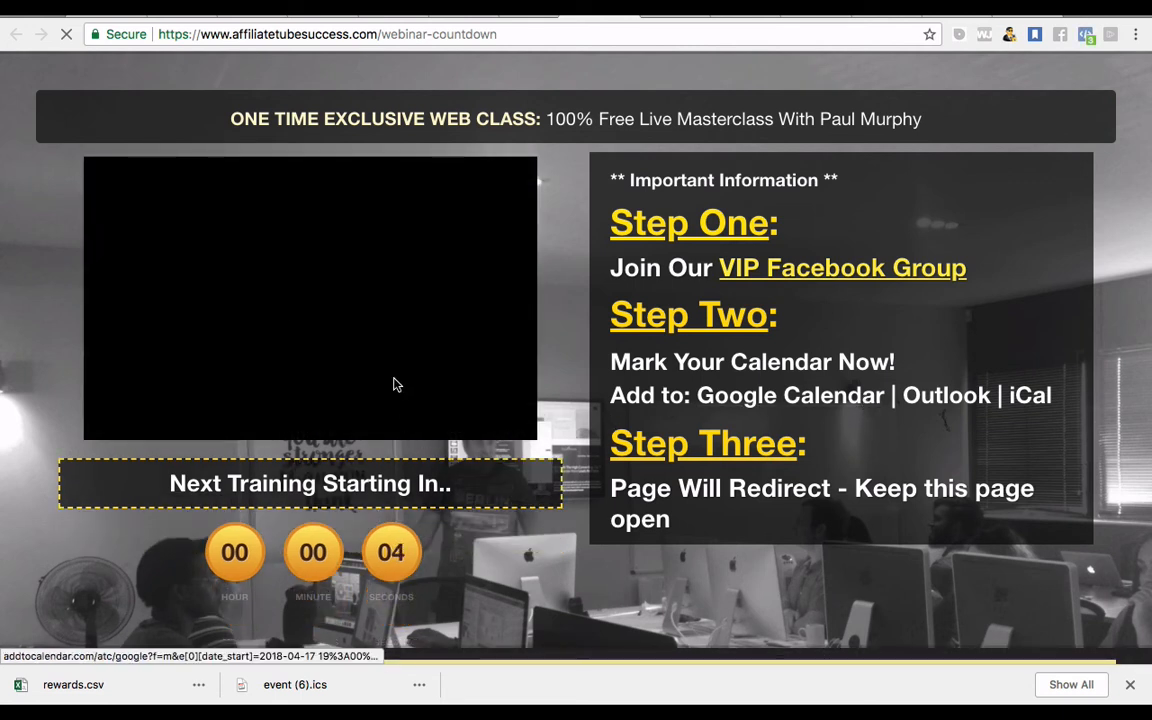
{"action": "left_click", "coordinate": [315, 305]}
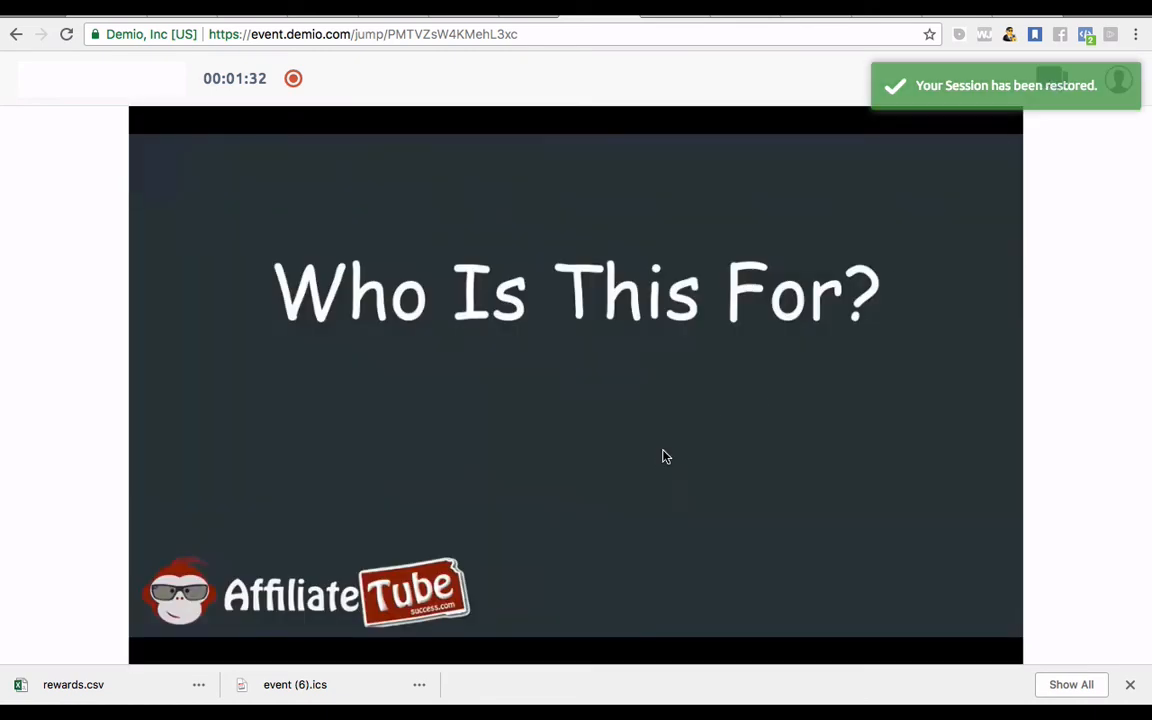
Lower the system volume while the Demio replay plays and open the webinar's chat.
{"action": "key", "text": "XF86AudioLowerVolume"}
{"action": "key", "text": "XF86AudioLowerVolume"}
{"action": "key", "text": "XF86AudioLowerVolume"}
{"action": "key", "text": "XF86AudioLowerVolume"}
{"action": "key", "text": "XF86AudioLowerVolume"}
{"action": "key", "text": "XF86AudioLowerVolume"}
{"action": "key", "text": "XF86AudioLowerVolume"}
{"action": "key", "text": "XF86AudioLowerVolume"}
{"action": "key", "text": "XF86AudioLowerVolume"}
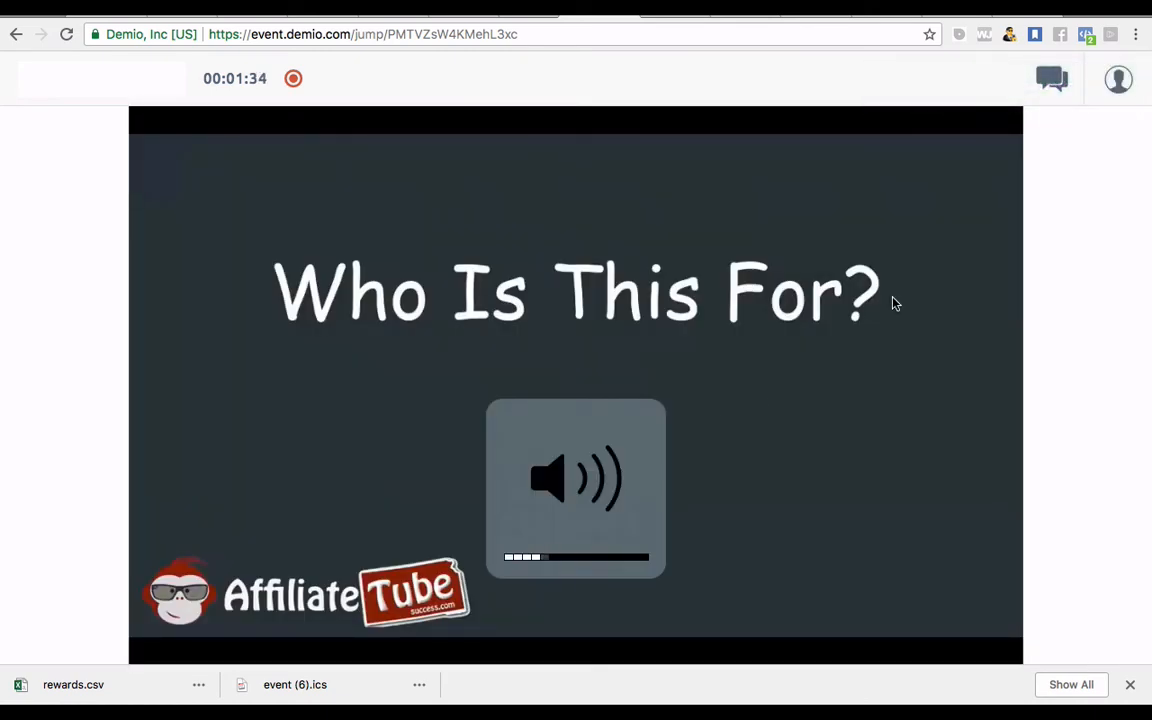
{"action": "left_click", "coordinate": [1054, 89]}
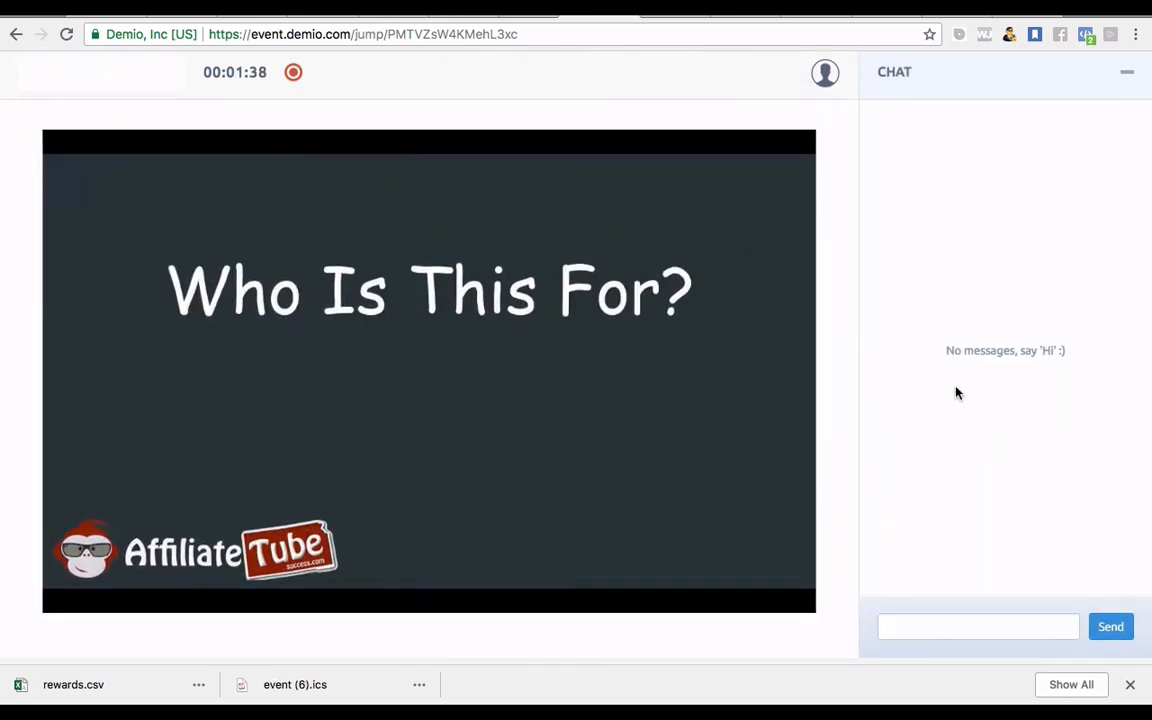